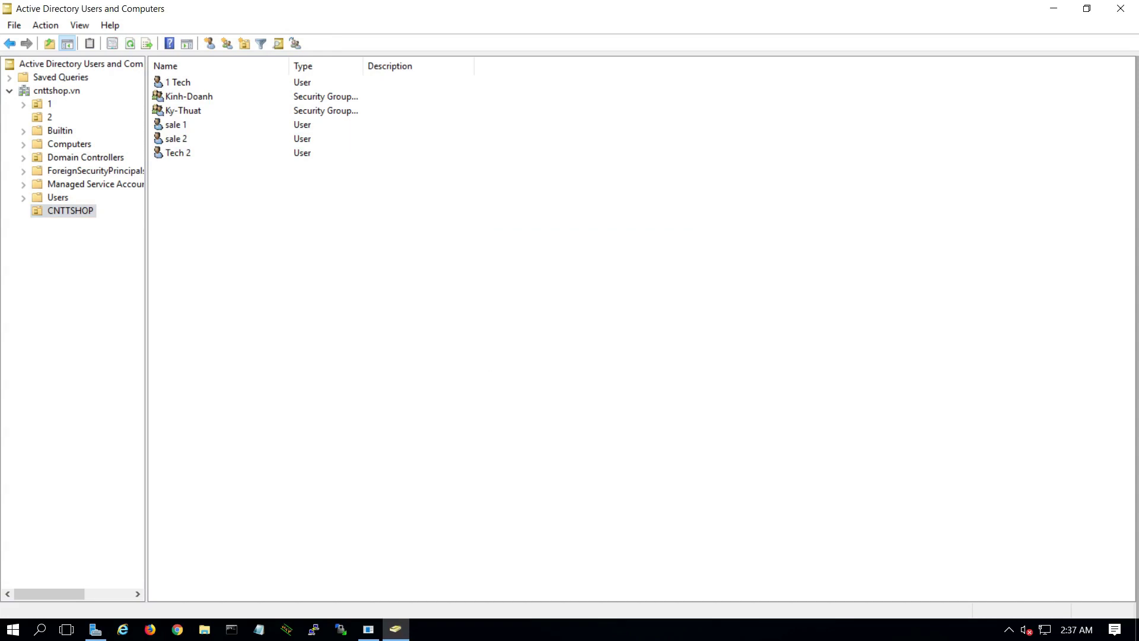
- Add the users 1 Tech and Tech 2 to the Ky-Thuat group
right_click(184, 82)
left_click(243, 111)
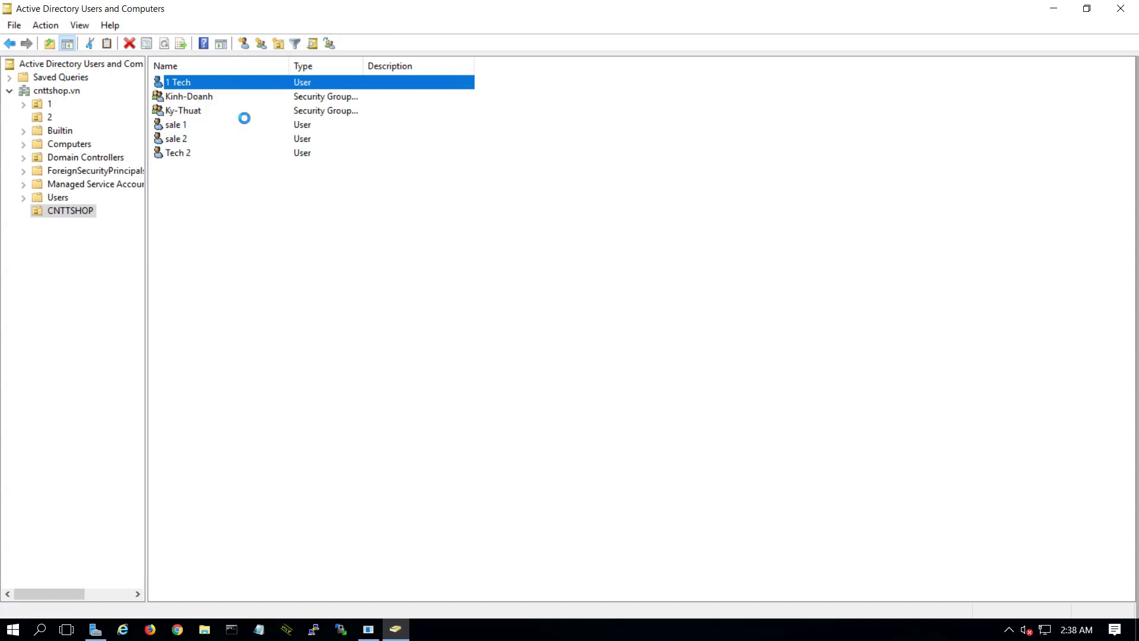
left_click_drag(234, 33, 638, 170)
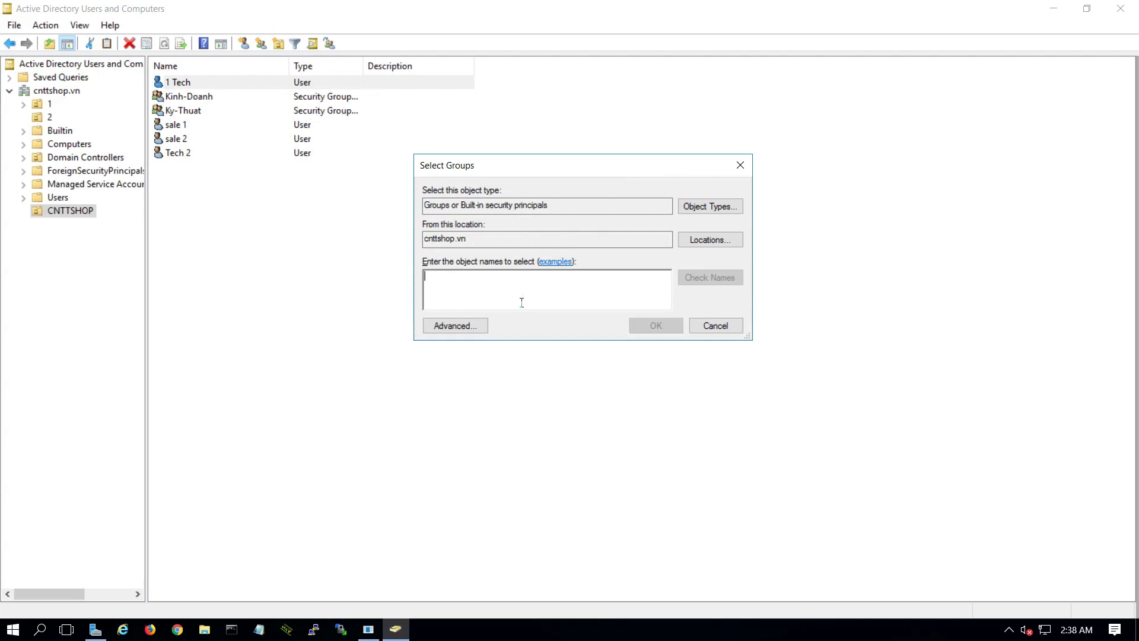
type("K")
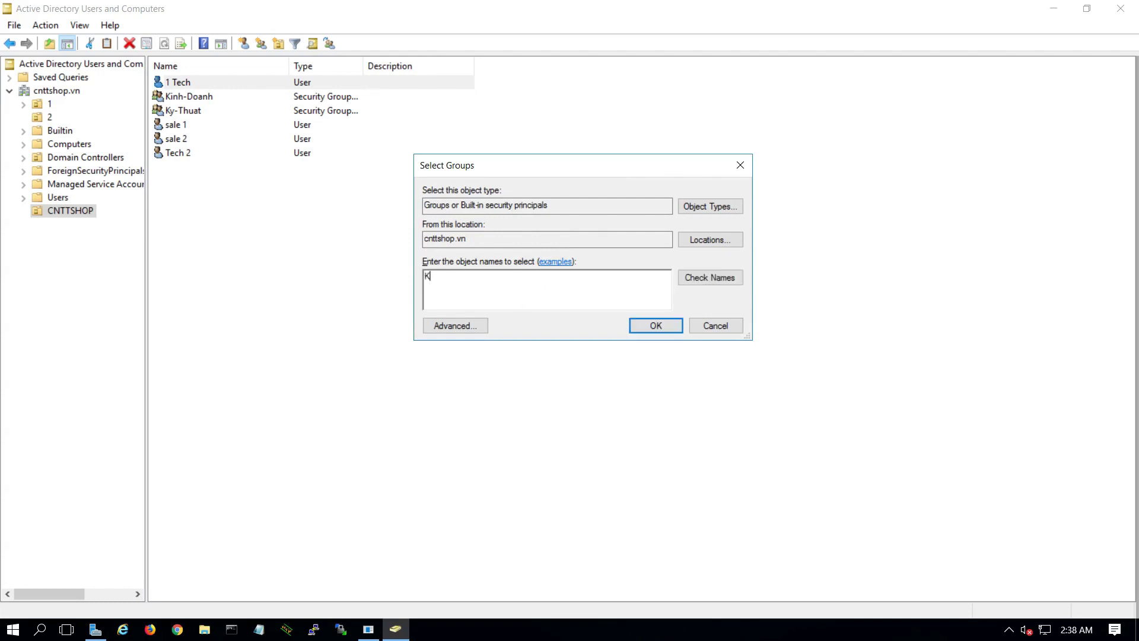
left_click(694, 281)
left_click(658, 326)
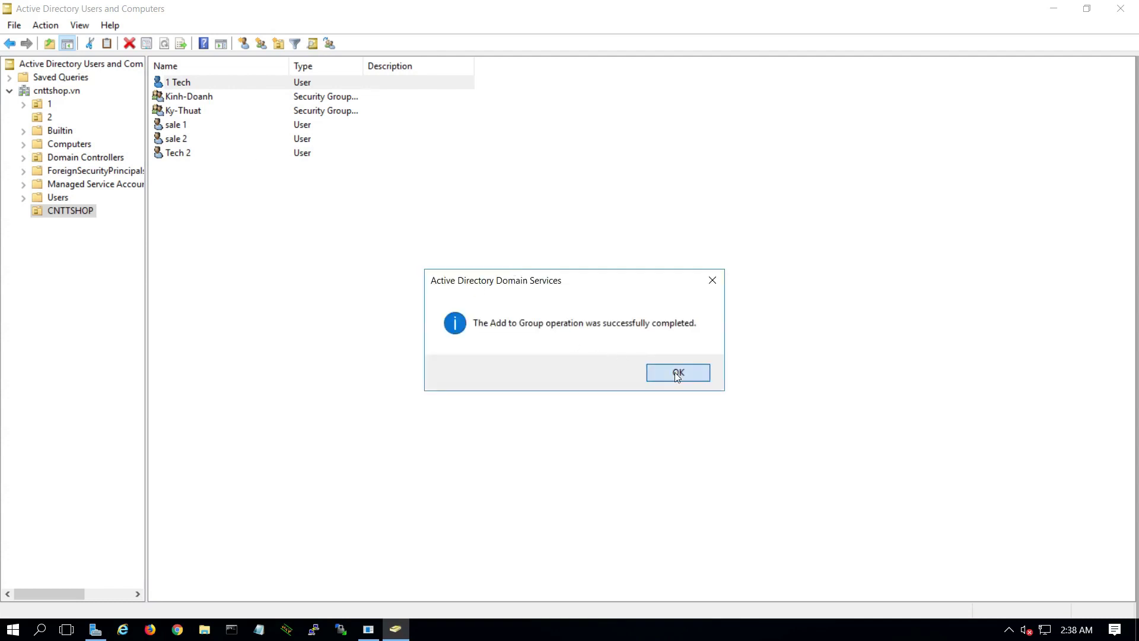
left_click(672, 371)
right_click(181, 154)
left_click(220, 181)
type("Ky")
left_click(244, 189)
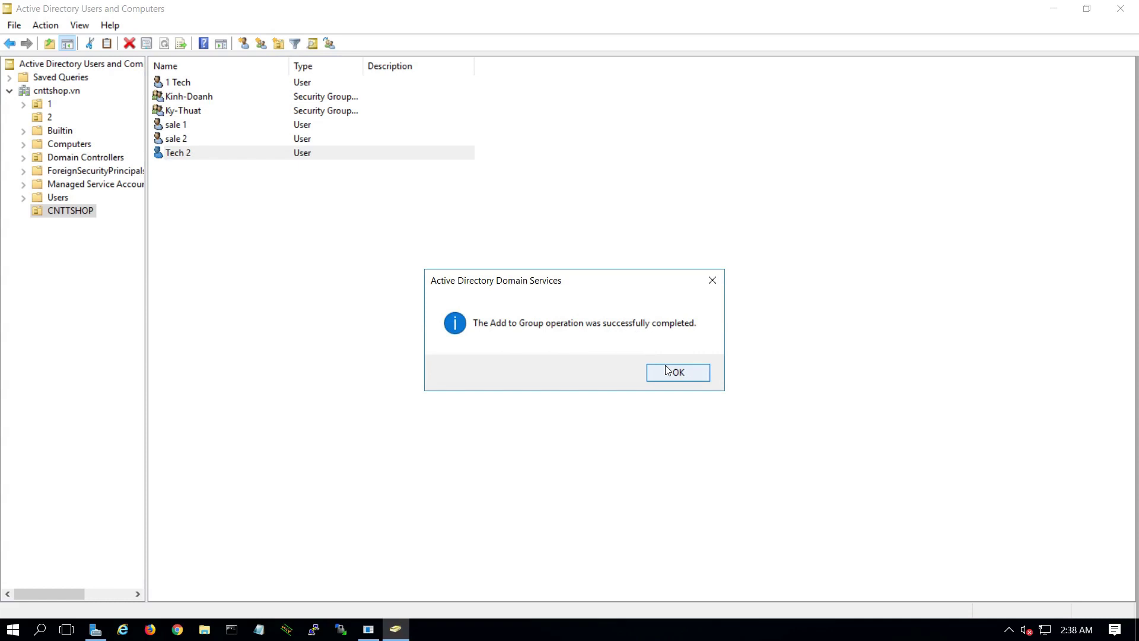
left_click(670, 372)
- Add the users sale 1 and sale 2 to the Kinh-Doanh group
right_click(181, 124)
left_click(219, 148)
type("K")
key("BackSpace")
type("Kinh")
left_click(247, 188)
left_click(699, 380)
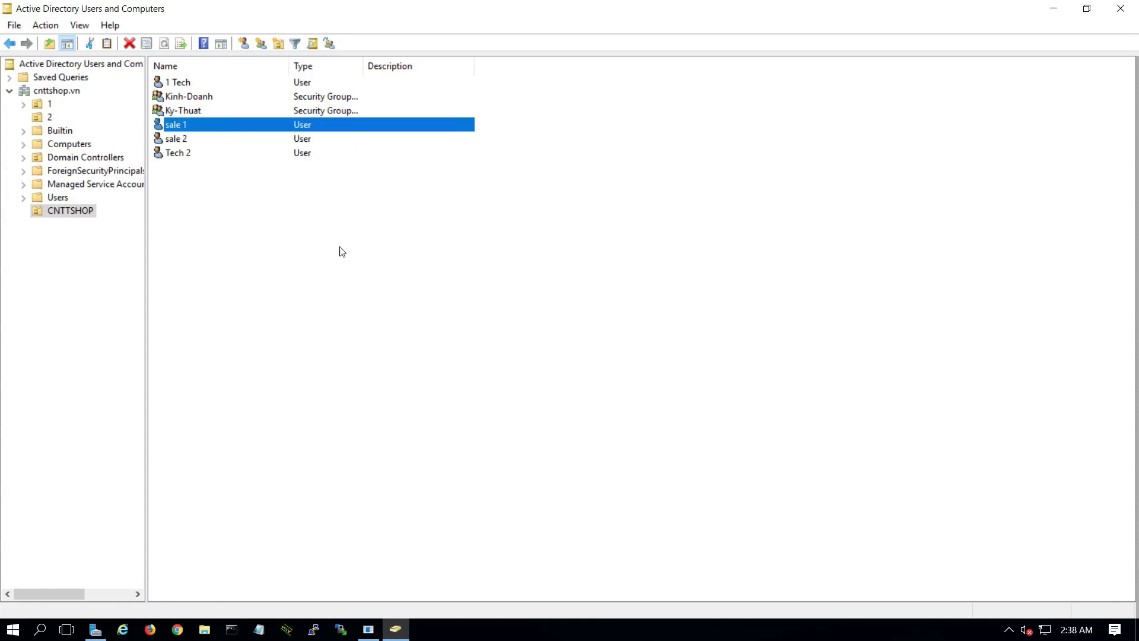
right_click(176, 139)
left_click(219, 165)
type("K")
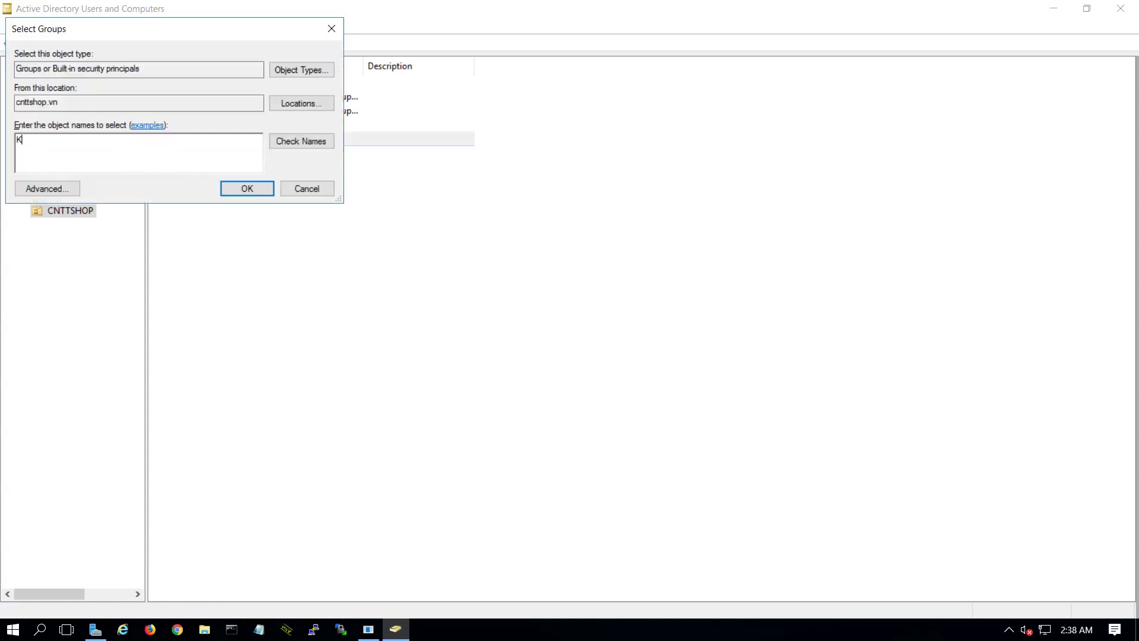
type("i")
left_click(247, 188)
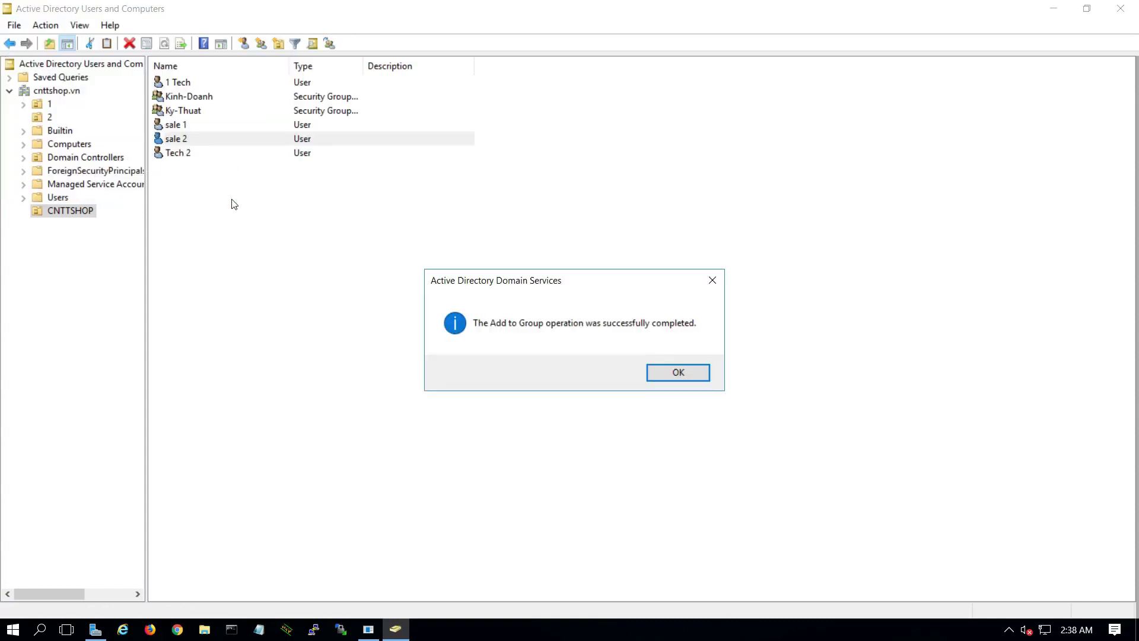
left_click(677, 373)
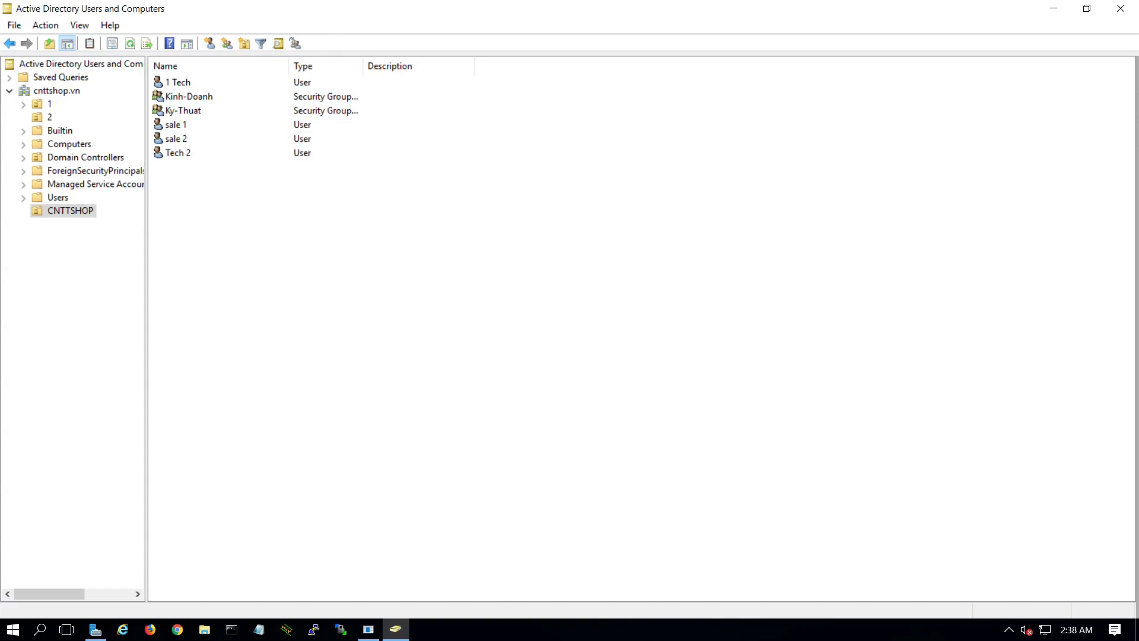
- Check Kinh-Doanh's Members tab to confirm sale 1 and sale 2 are listed
left_click(200, 102)
double_click(199, 102)
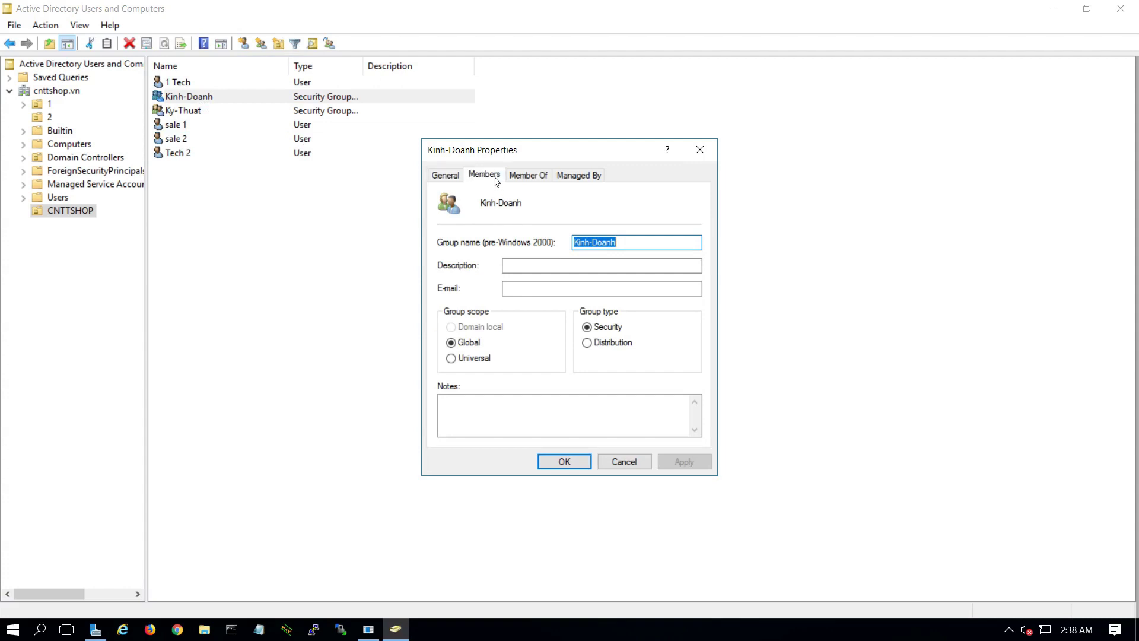
left_click(484, 174)
left_click(469, 242)
left_click(465, 230)
left_click(473, 244)
left_click(484, 234)
left_click(484, 240)
left_click(491, 235)
left_click(500, 247)
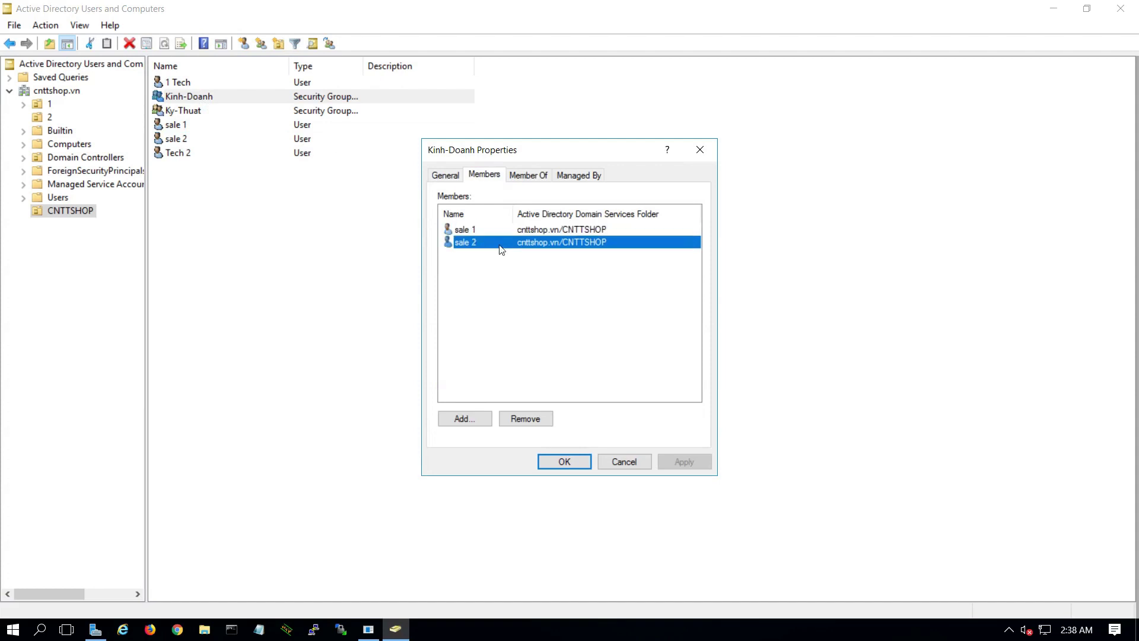
left_click(701, 149)
- Log in to the FortiGate with the saved admin credentials and view the empty LDAP Servers list
left_click(718, 8)
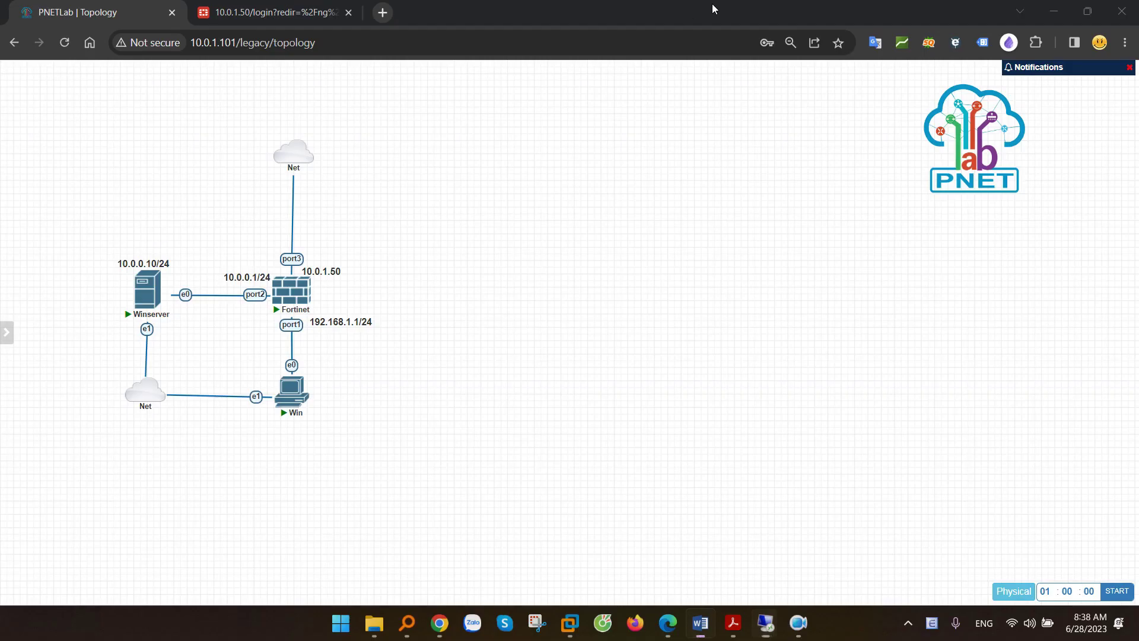
key("ctrl+Tab")
left_click(564, 342)
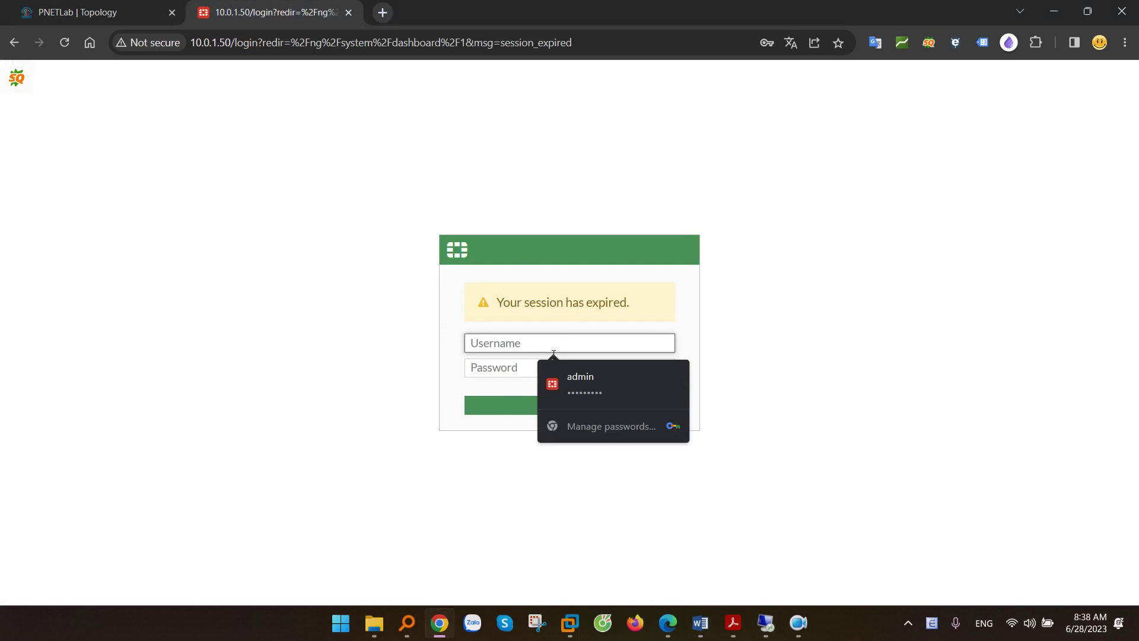
left_click(577, 381)
left_click(562, 408)
left_click(611, 411)
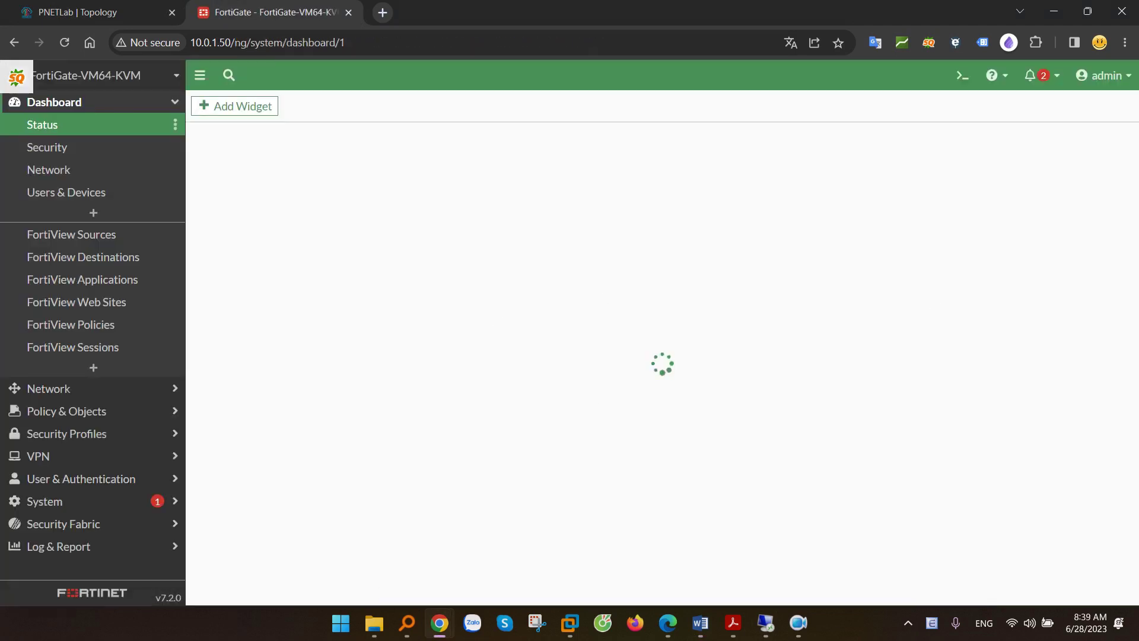
left_click(102, 478)
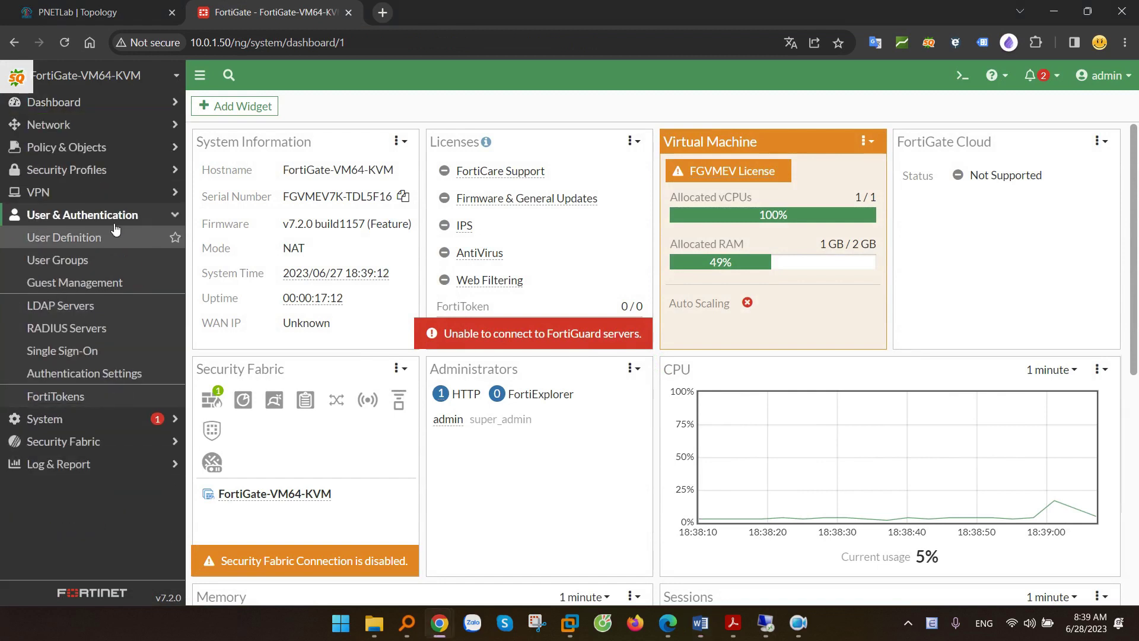
left_click(68, 308)
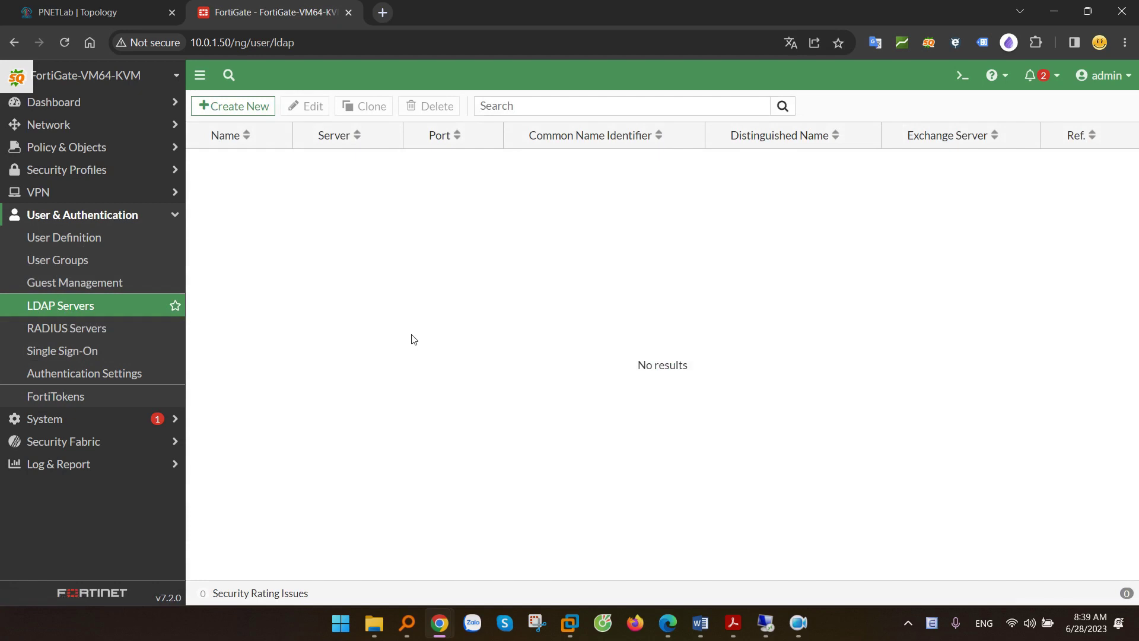
- Start a new LDAP server named LDAP-Server with server address 10.0.0.10
left_click(233, 108)
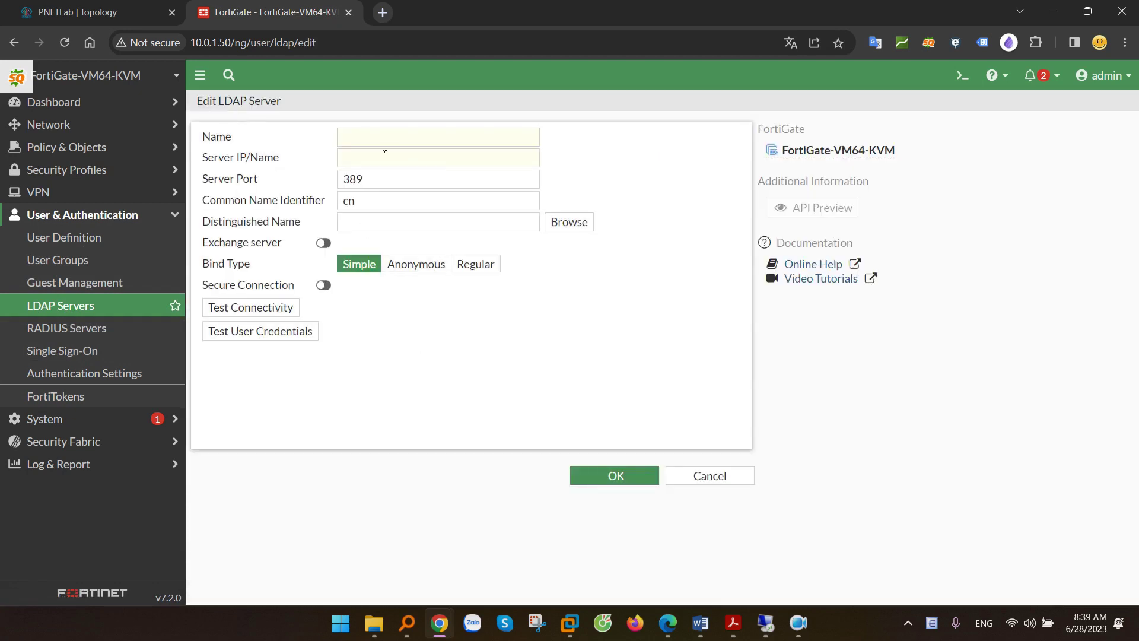
left_click(368, 141)
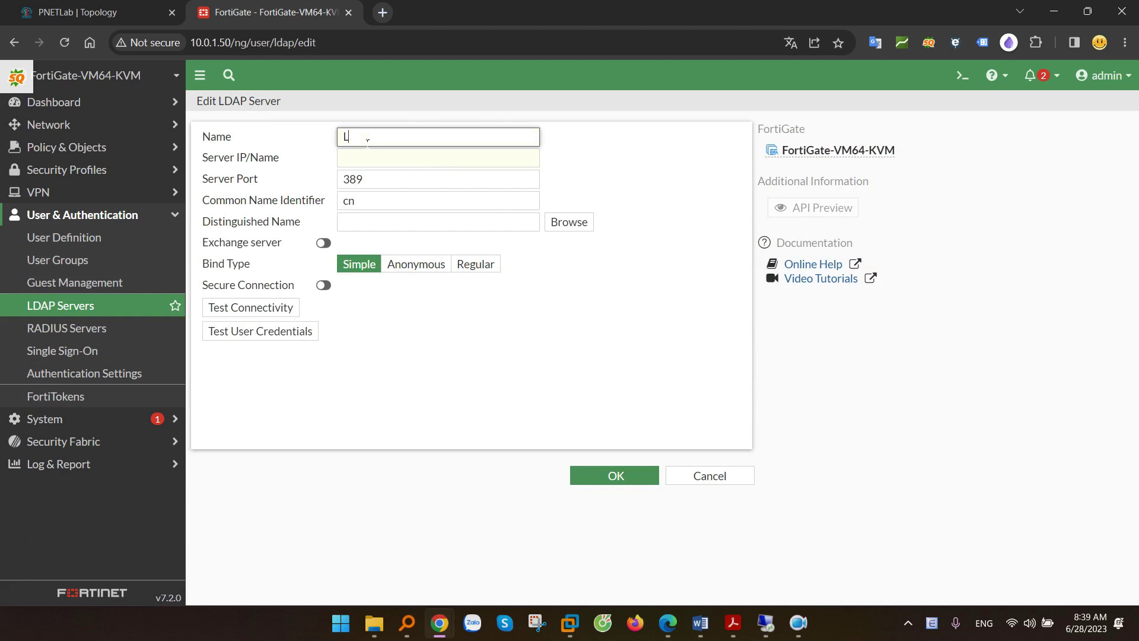
type("LDAP-Serr")
left_click(371, 159)
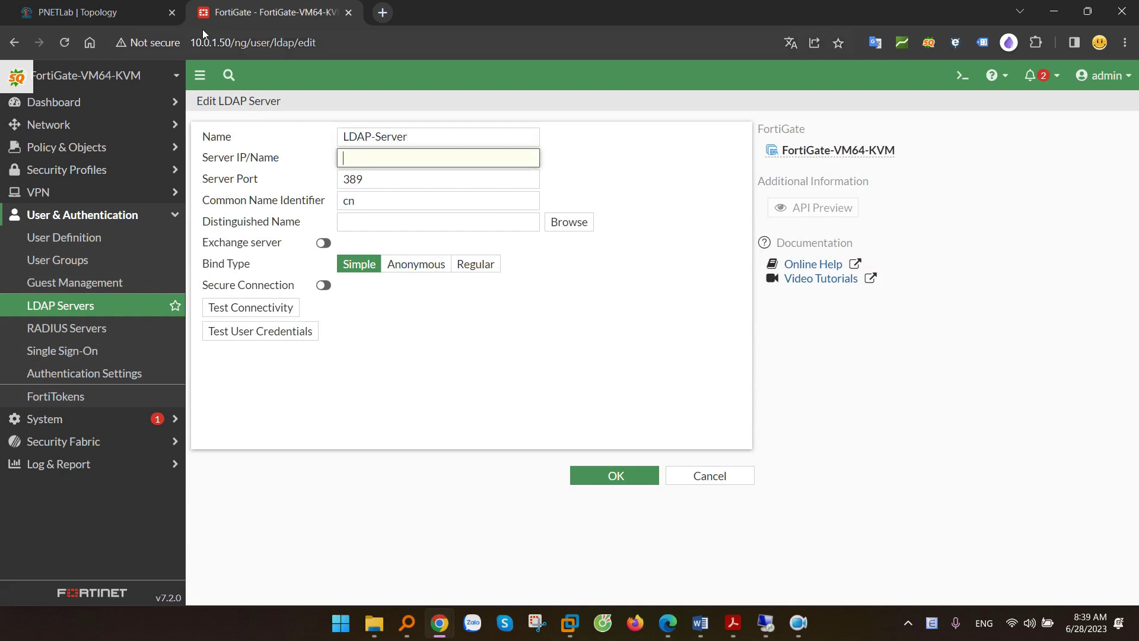
left_click(101, 12)
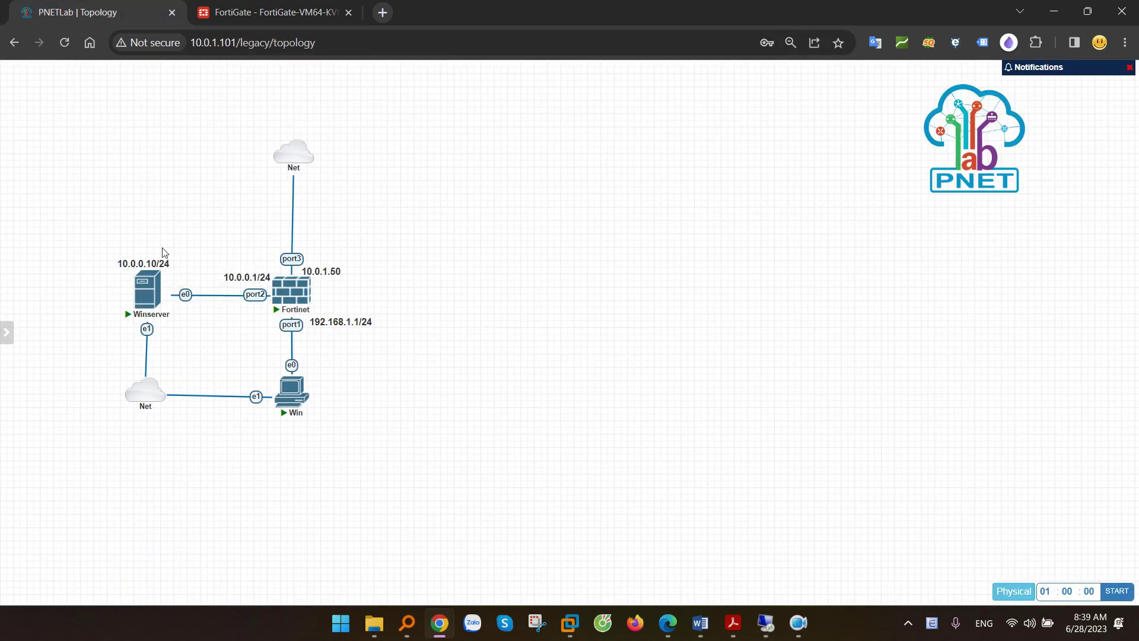
left_click(273, 12)
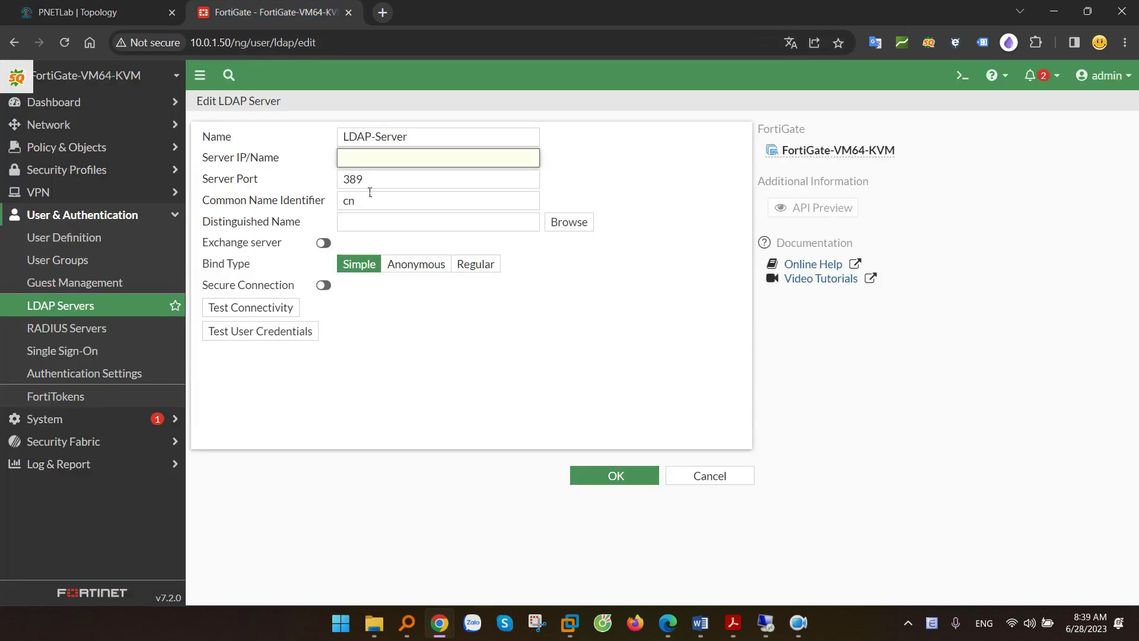
type("10.0.0.10")
- Set common name identifier sAMAccountName, Distinguished Name DC=cnttshop,DC=vn, and Regular bind type
key("Tab")
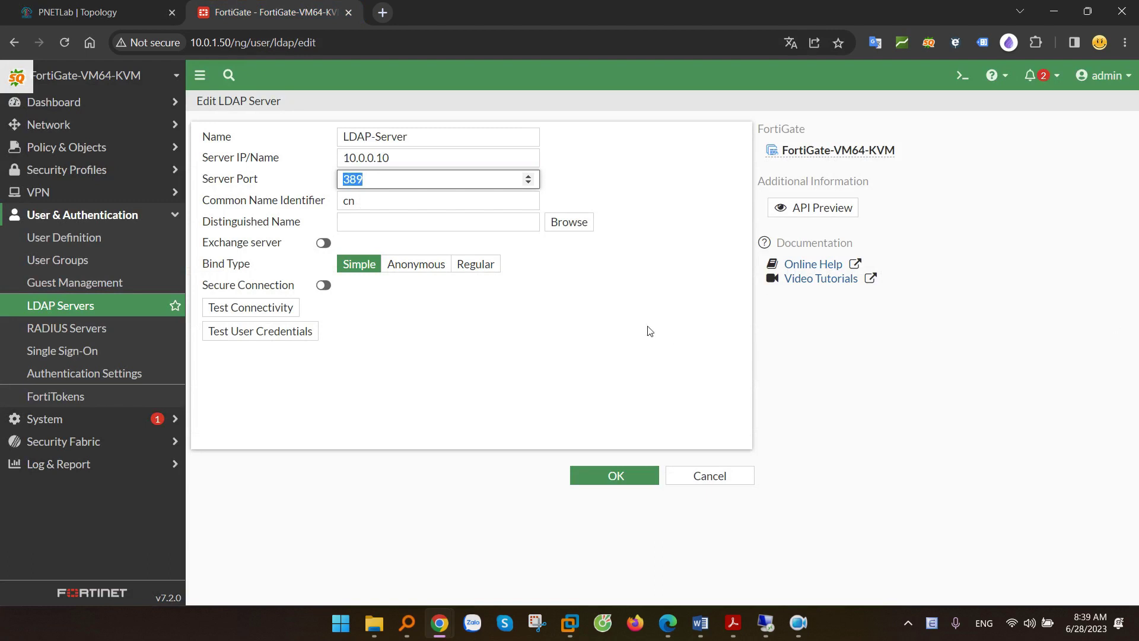
key("Tab")
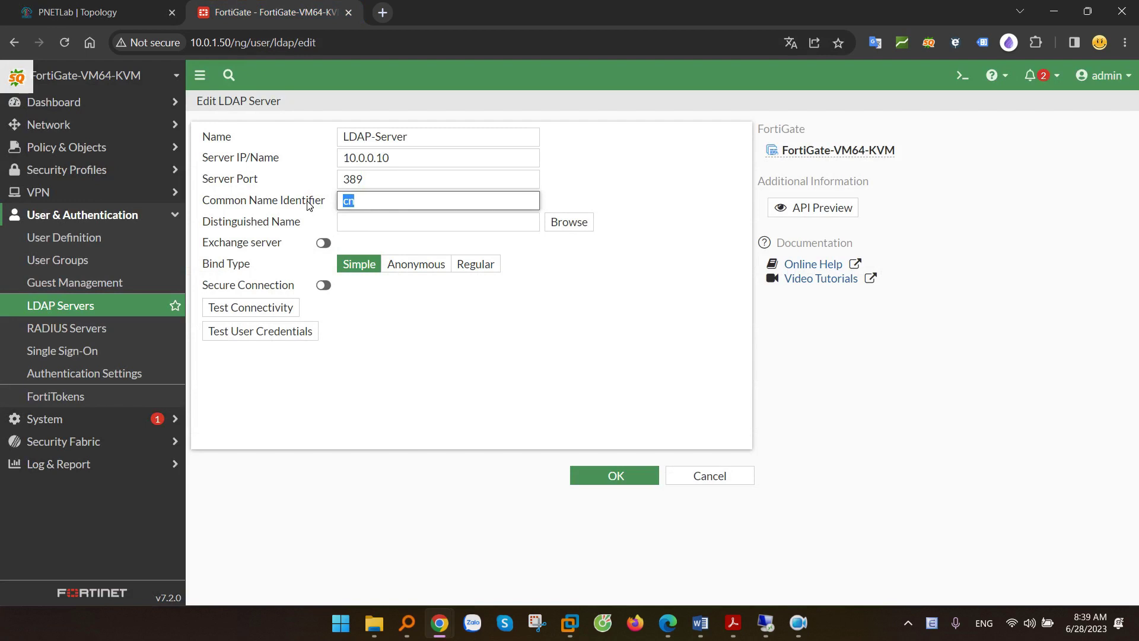
type("sAMAccountName")
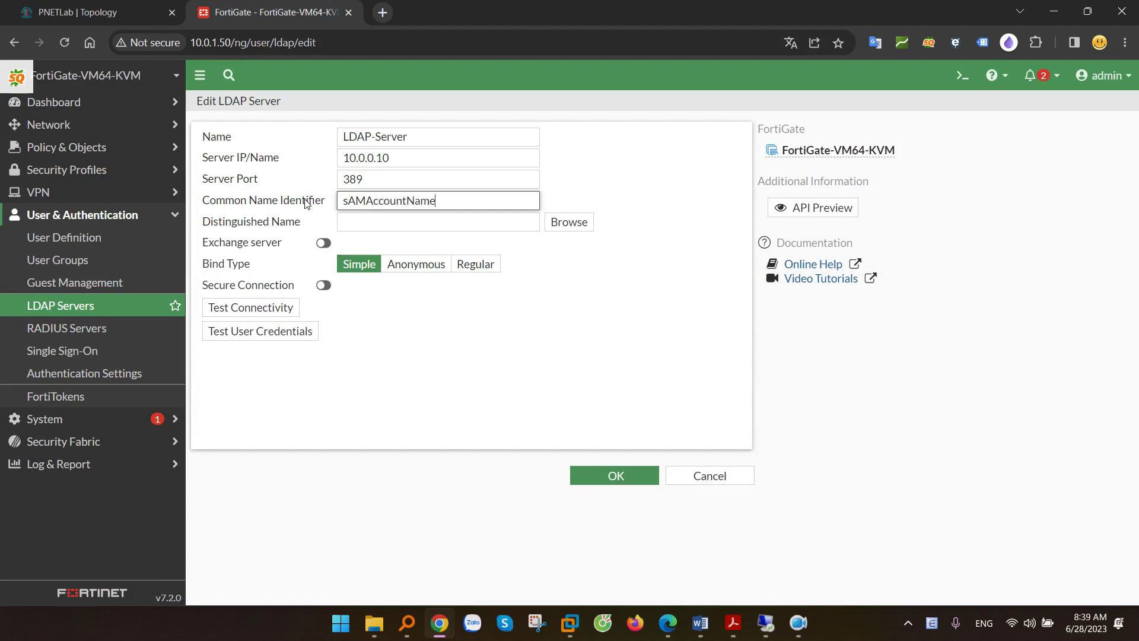
left_click_drag(205, 223, 293, 224)
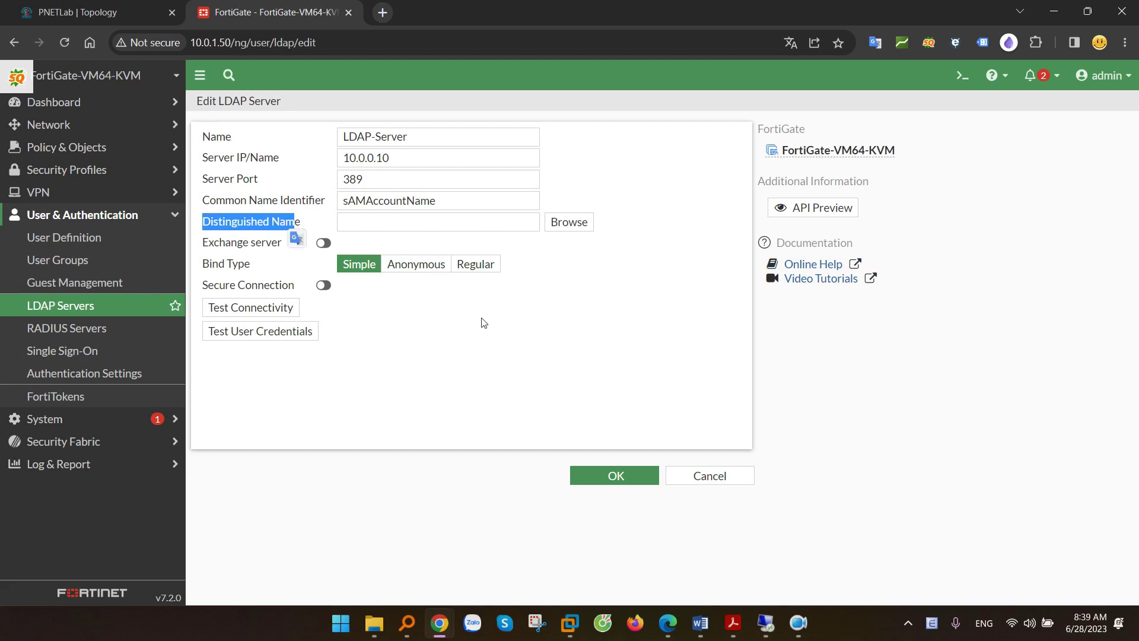
left_click(355, 226)
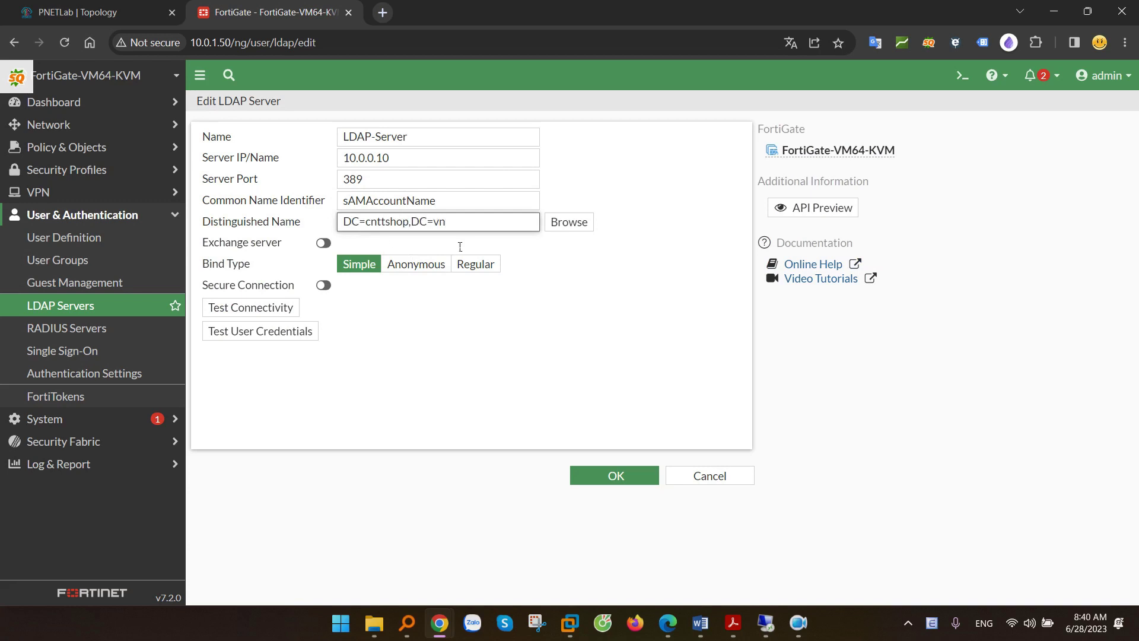
left_click_drag(463, 228, 278, 227)
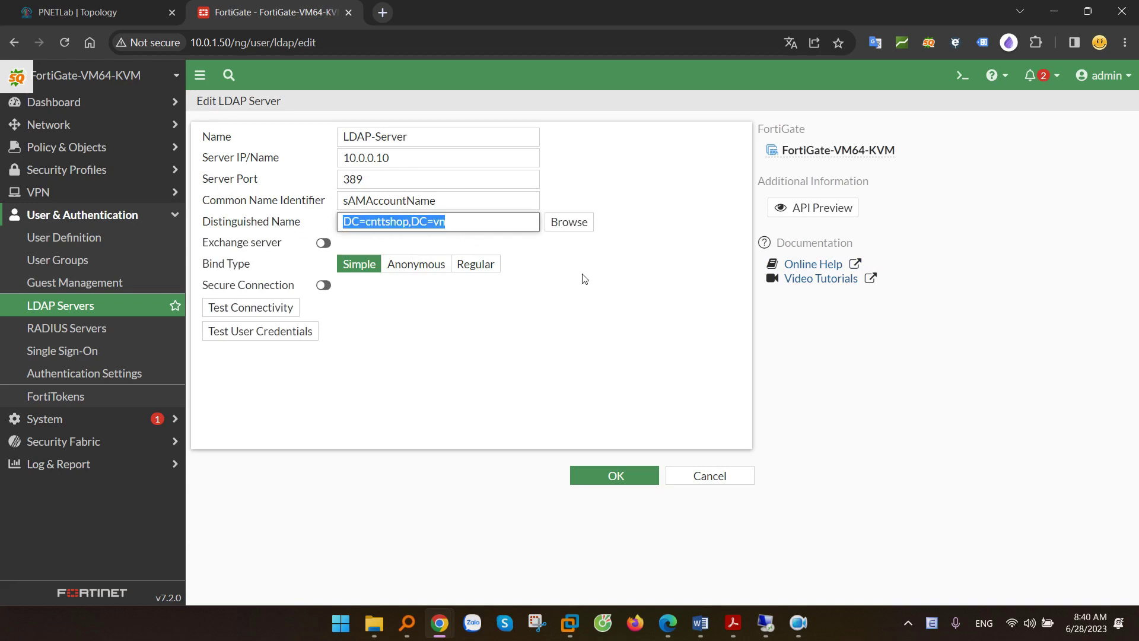
left_click(220, 270)
left_click_drag(221, 270, 477, 273)
left_click(475, 267)
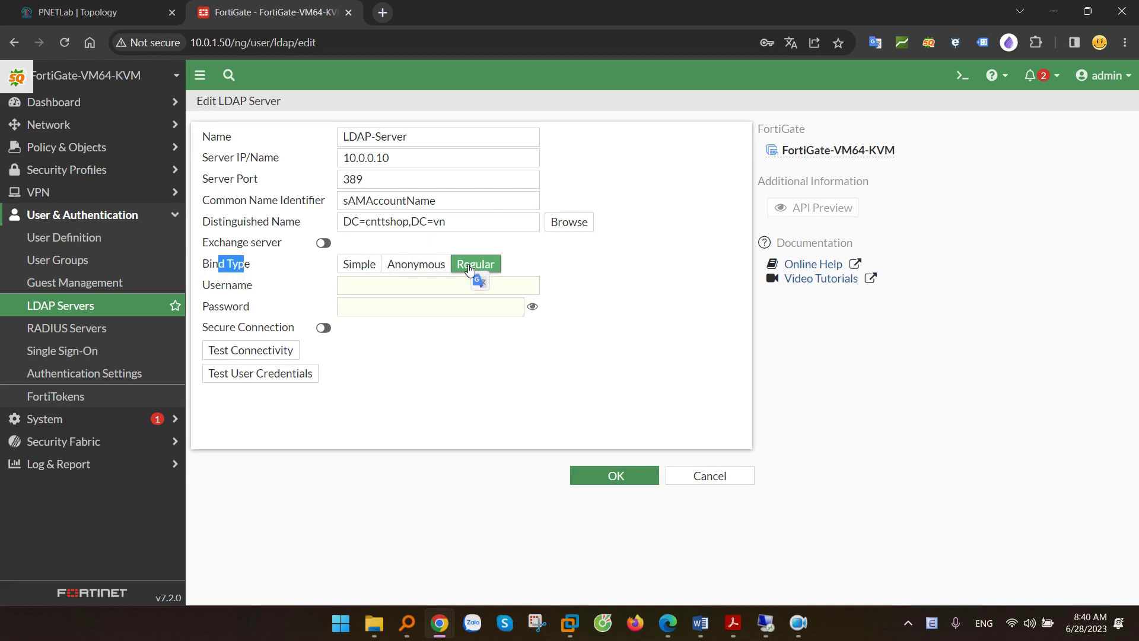
left_click(358, 292)
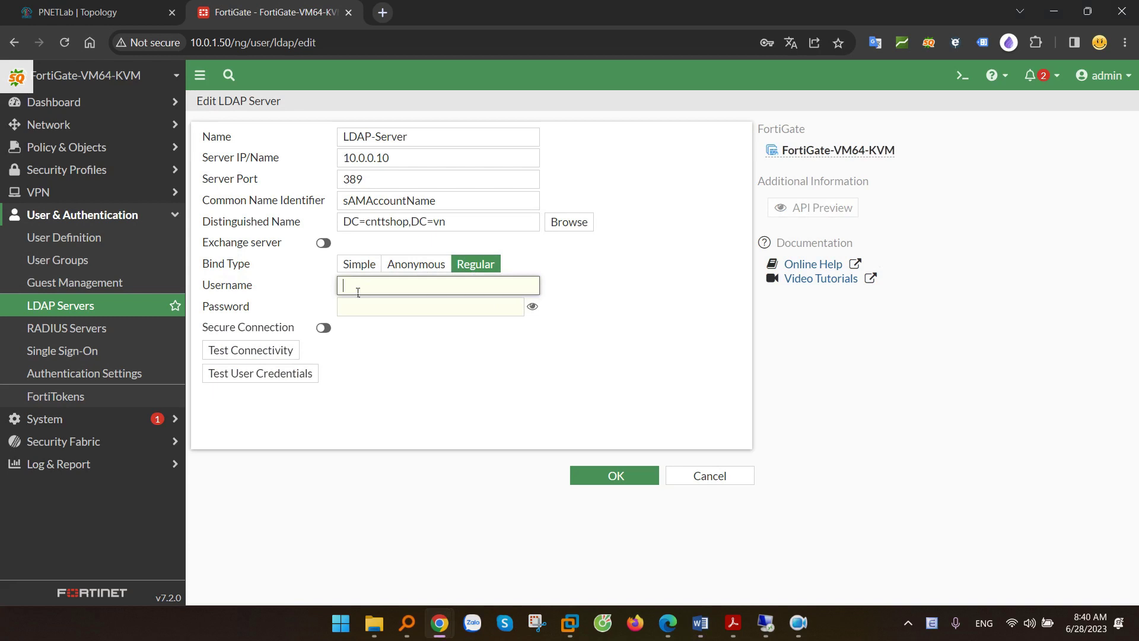
left_click(765, 623)
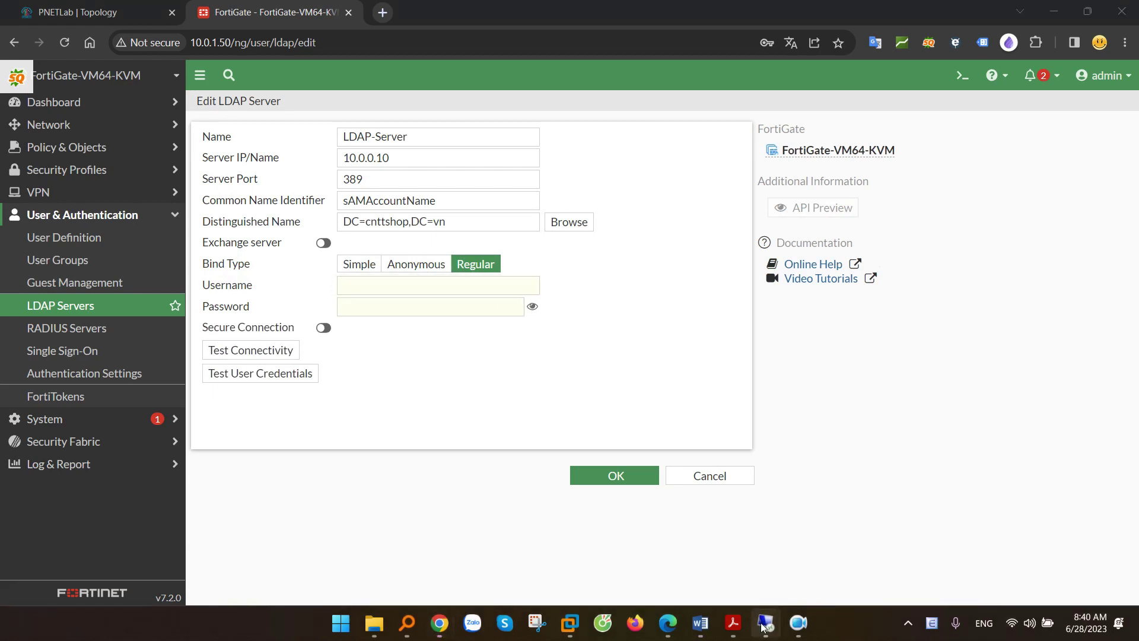
- On the 10.0.1.52 server, view Settings > Accounts > Your info for the CNTTSHOP administrator
left_click(719, 568)
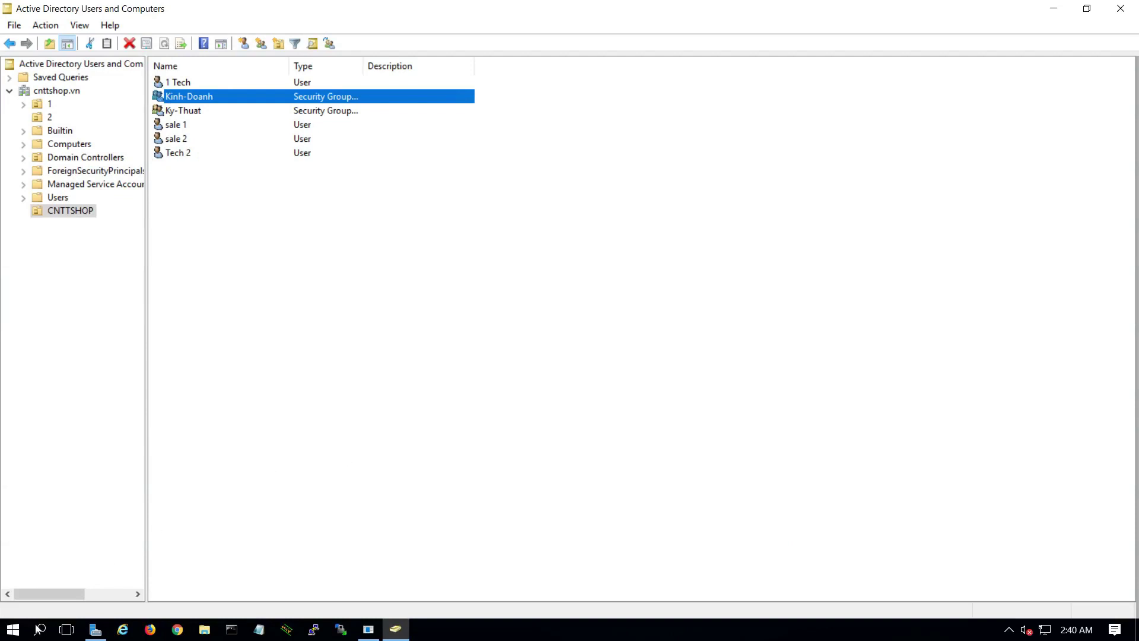
left_click(13, 630)
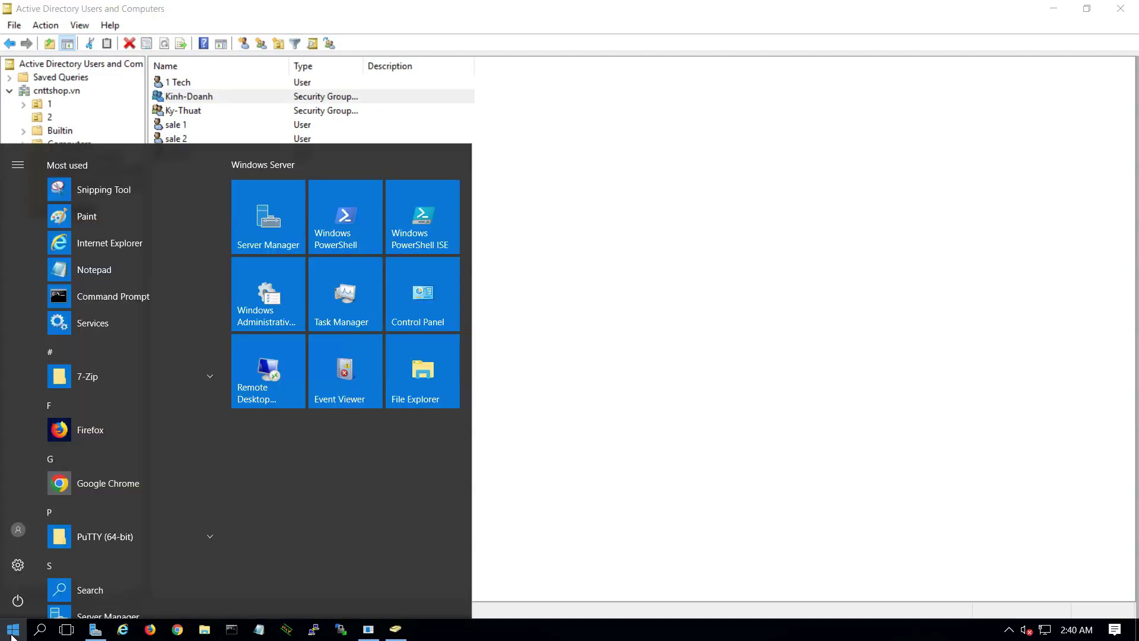
left_click(17, 564)
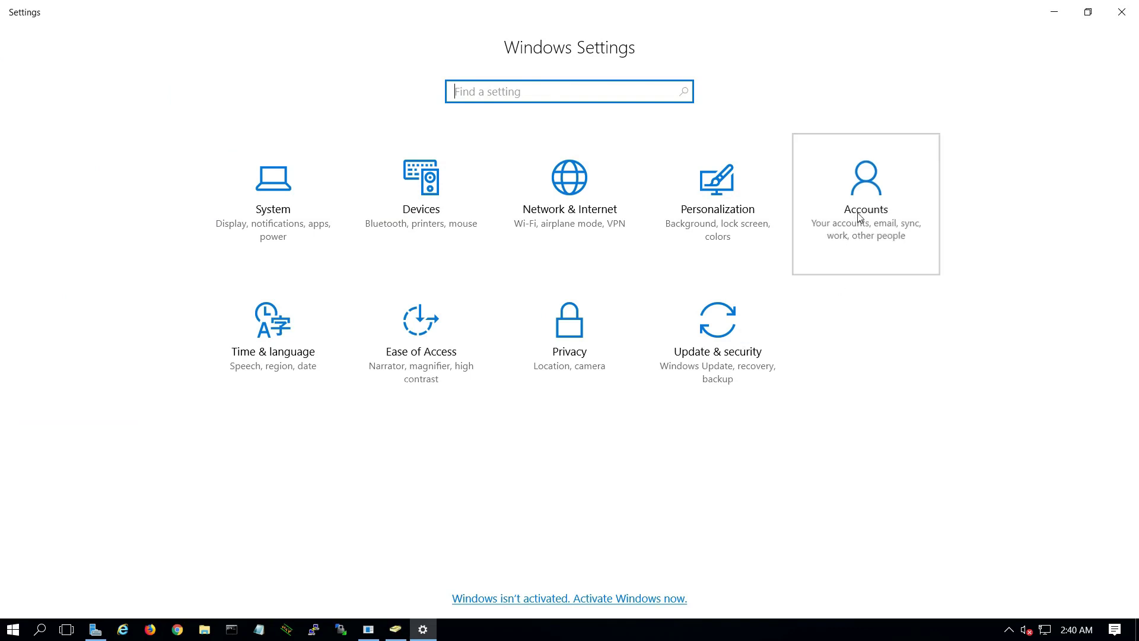
left_click(856, 214)
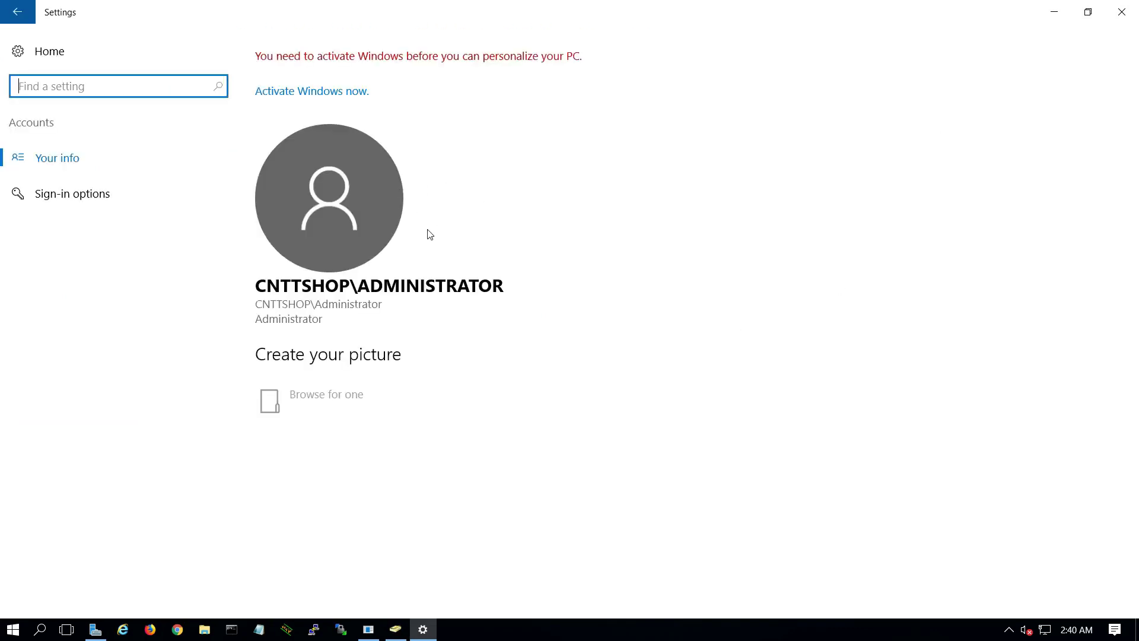
left_click(326, 310)
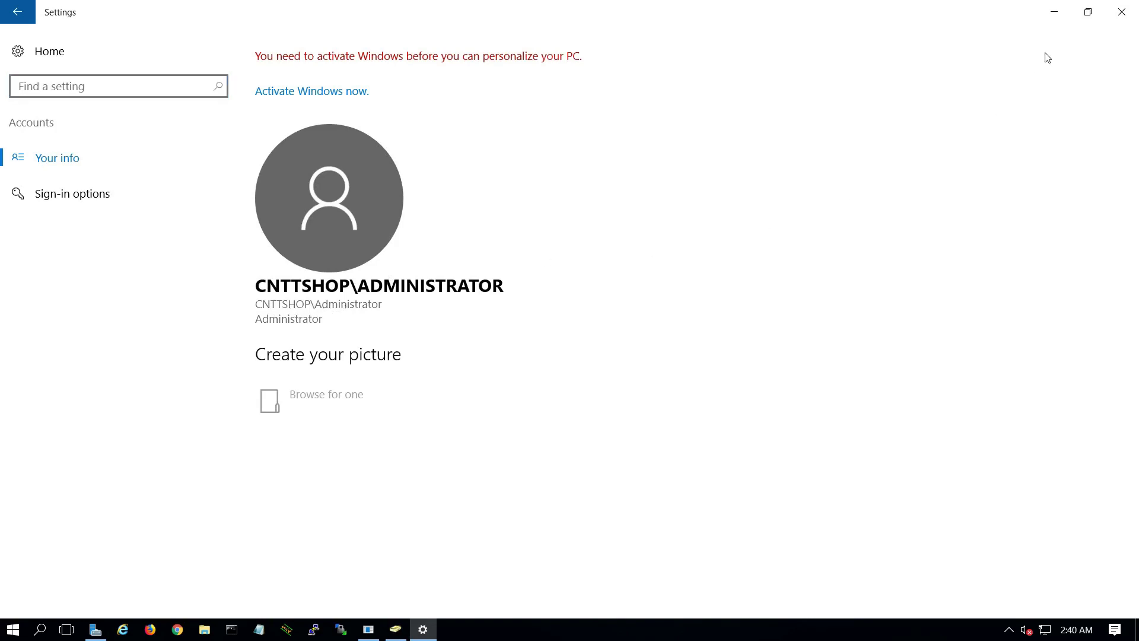
- Enter the domain administrator's bind username and password for LDAP-Server
left_click(716, 10)
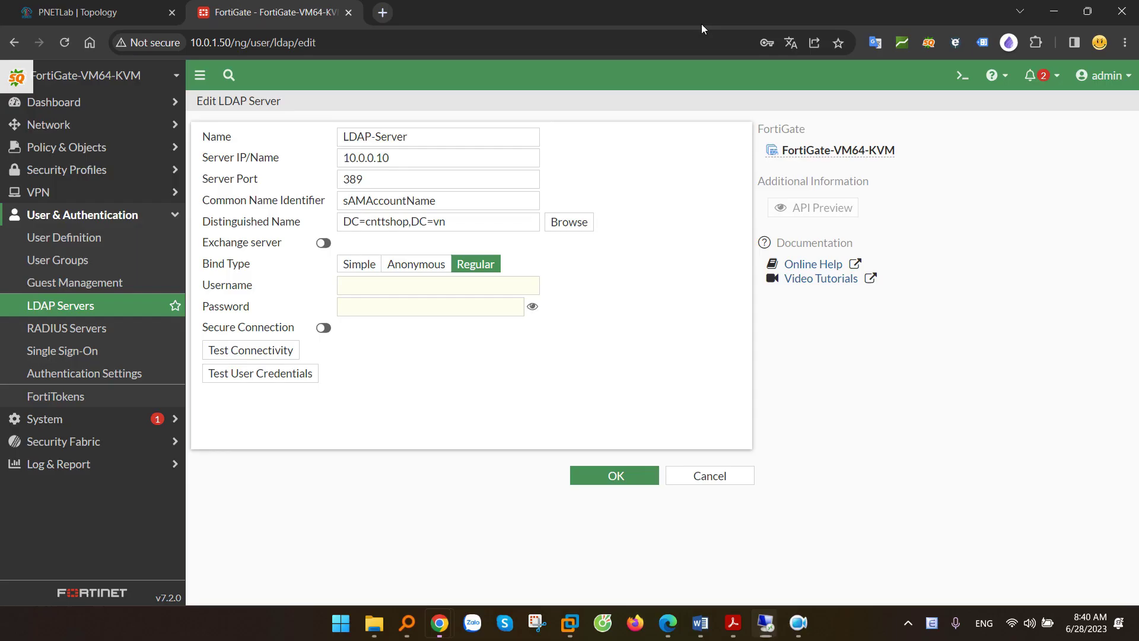
left_click(374, 293)
type("CNTTSHOP\\Administ")
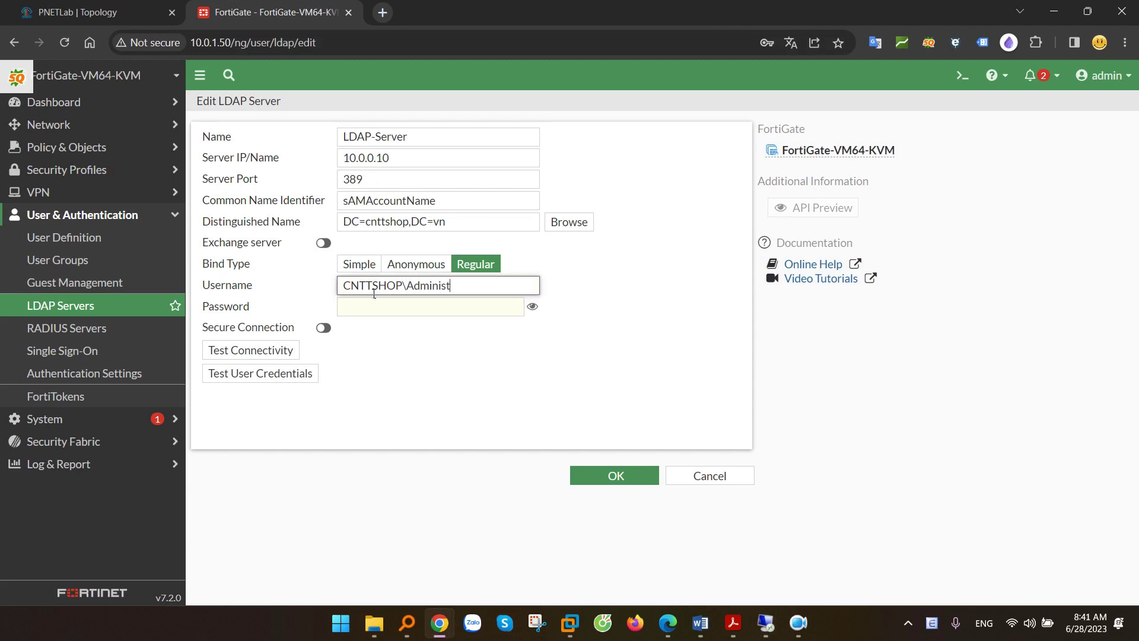
key("Tab")
type("12345")
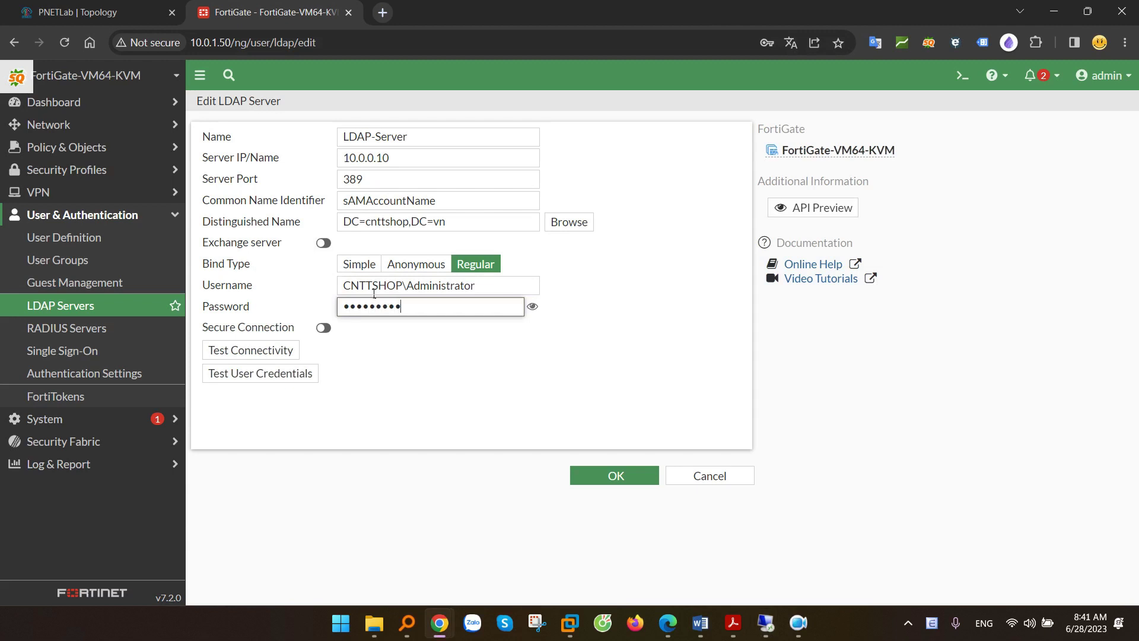
- Test connectivity, confirm it reports Successful, and save the LDAP server
left_click(268, 351)
left_click_drag(359, 349, 404, 354)
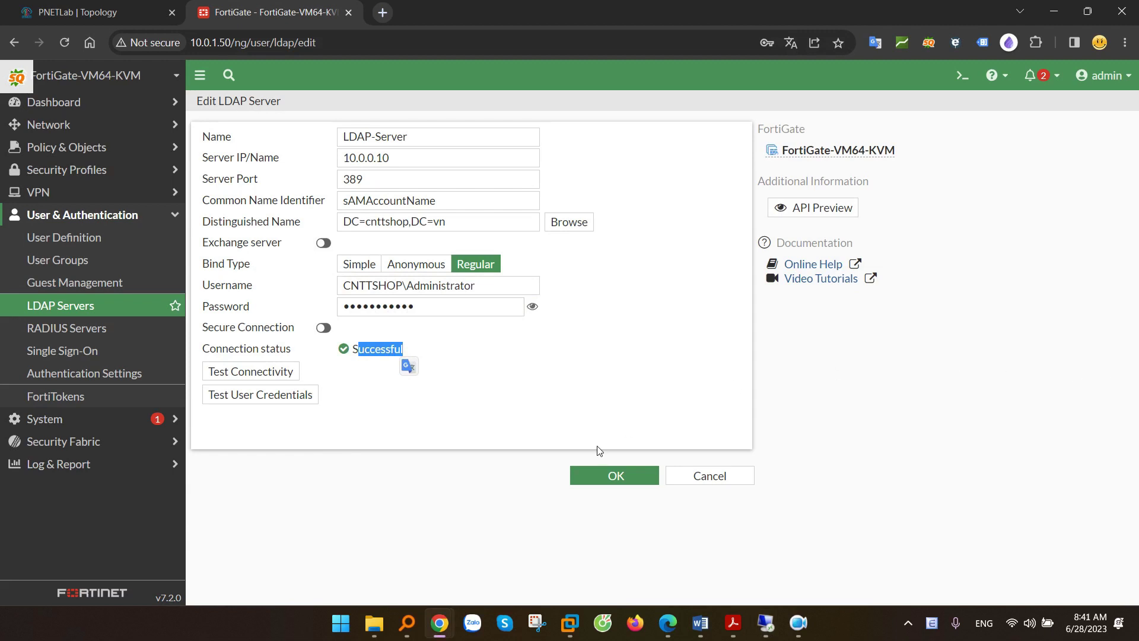
left_click(603, 475)
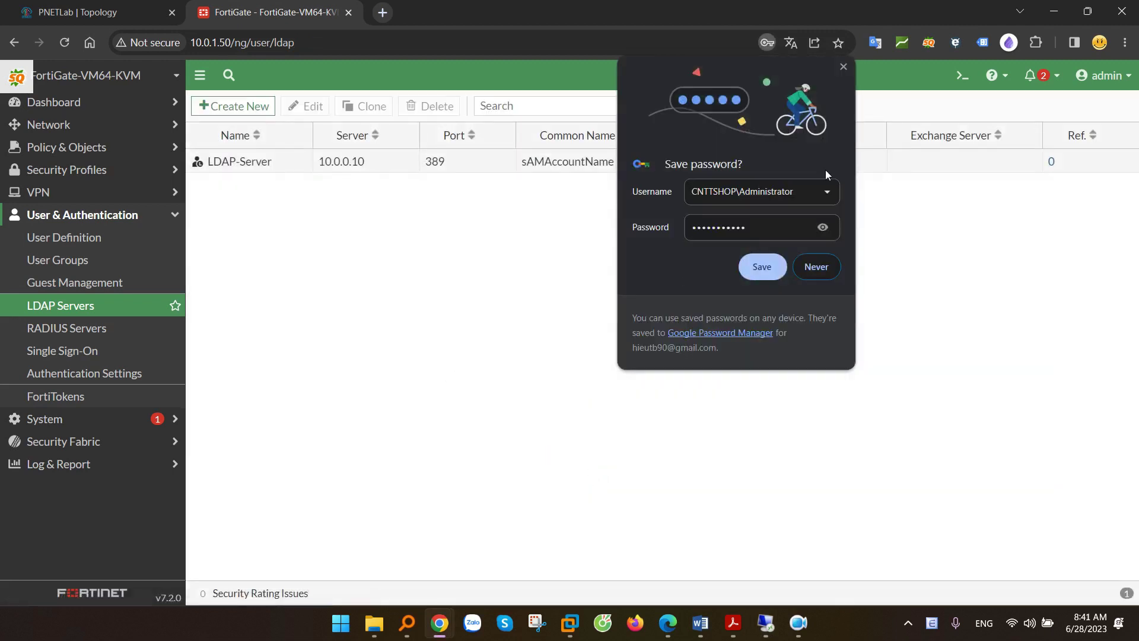
- Create a Firewall user group named LDAP-User-Gr and begin adding a remote group match
left_click(843, 67)
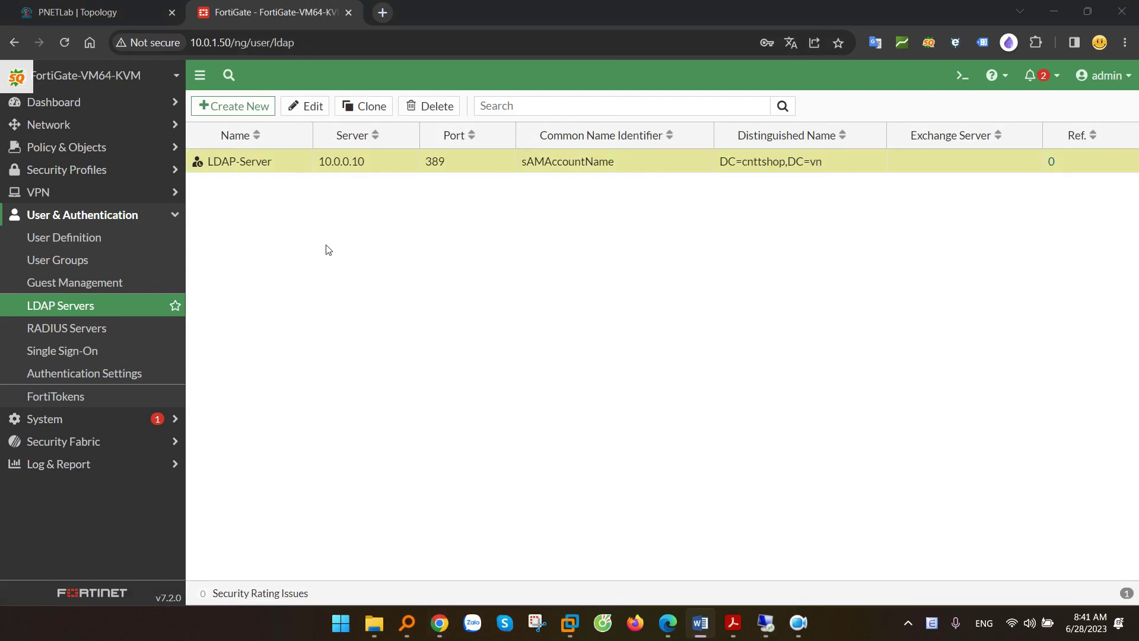
left_click(70, 262)
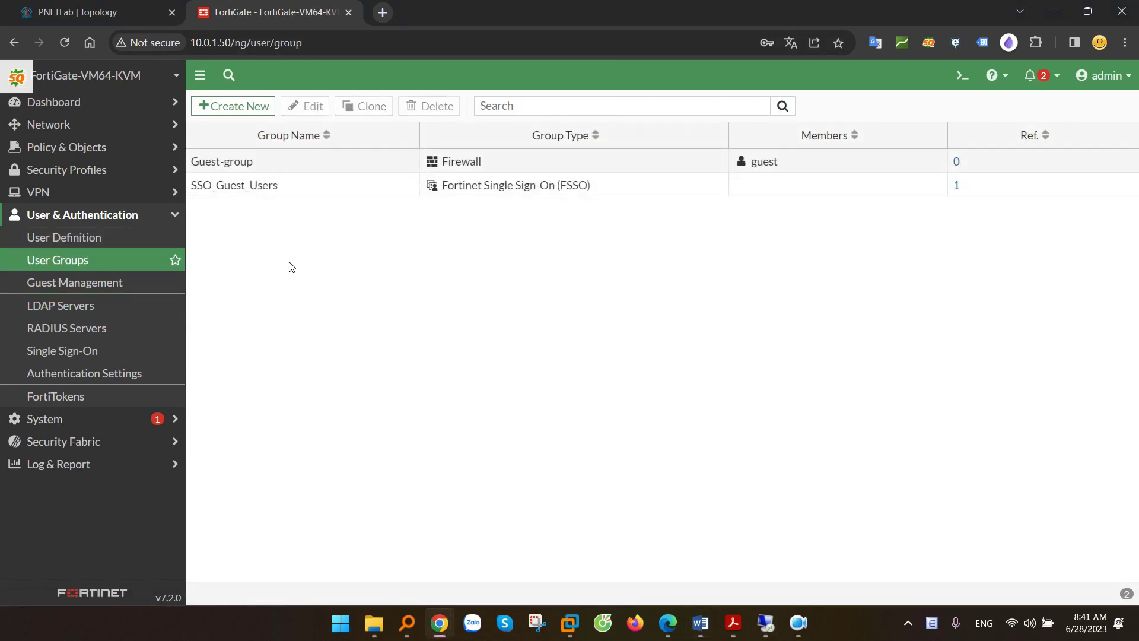
left_click(244, 112)
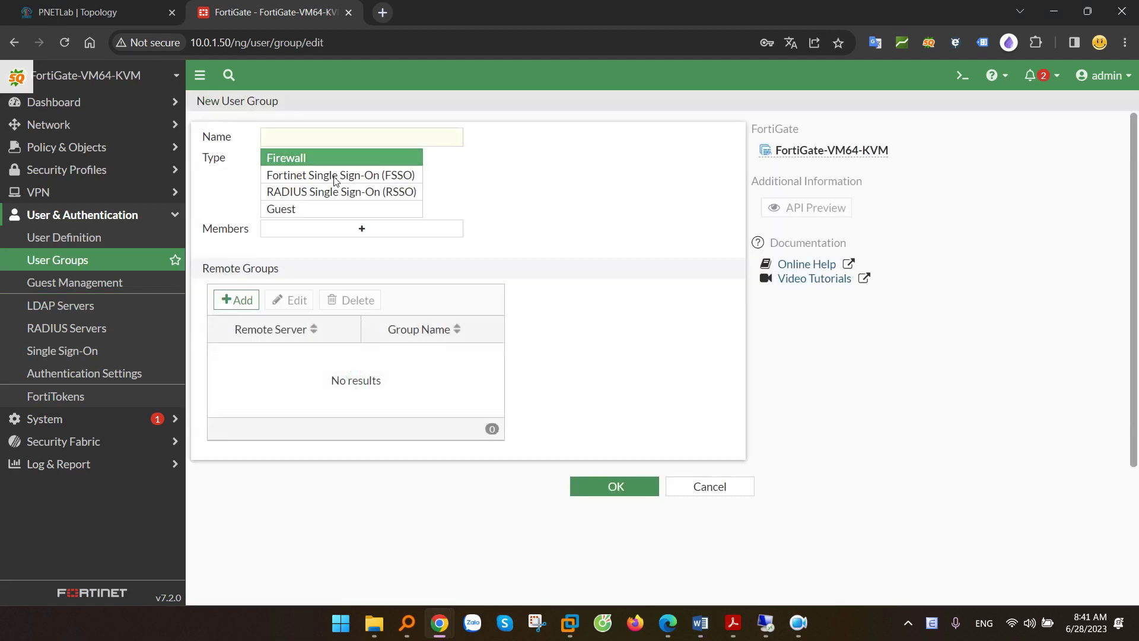
left_click(296, 137)
type("LDAP")
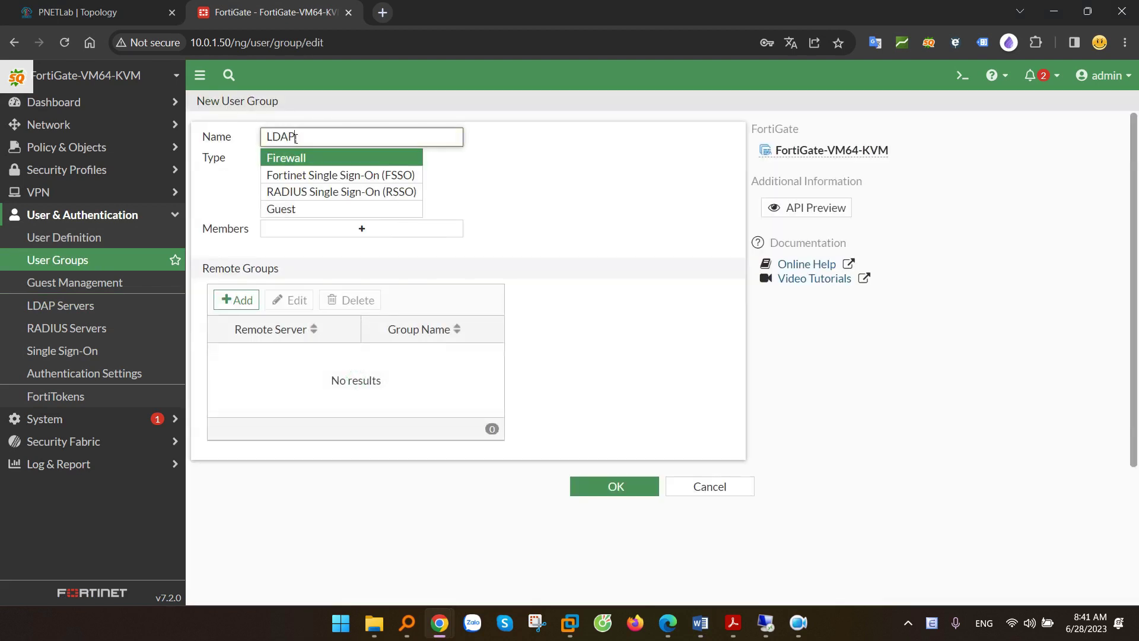
type("_Use")
type("r-Gr")
left_click(358, 163)
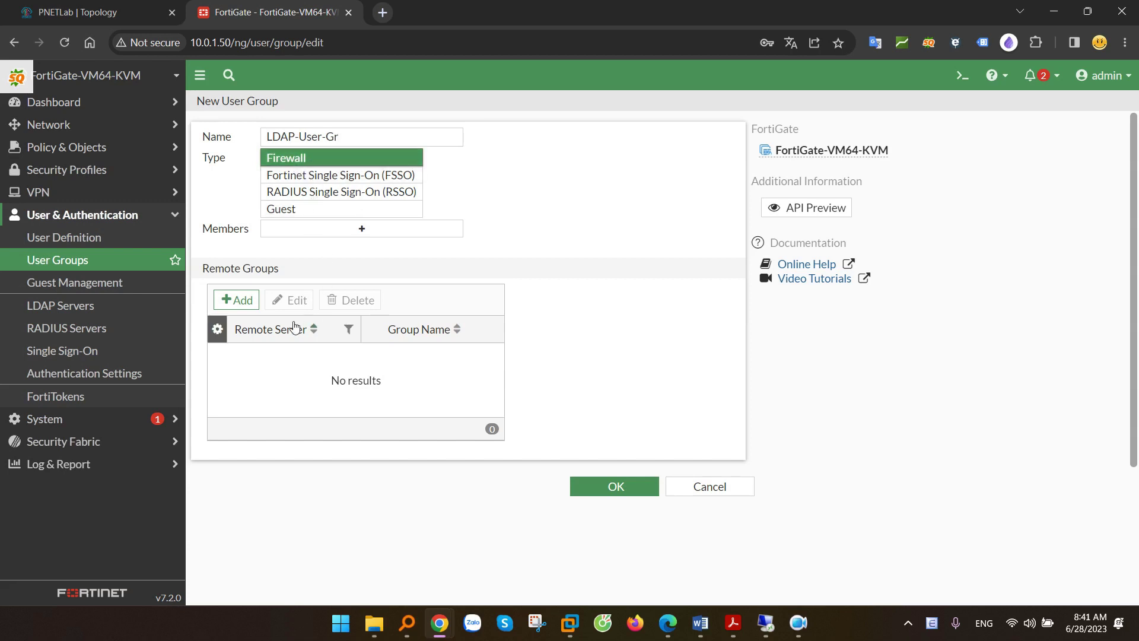
left_click(240, 304)
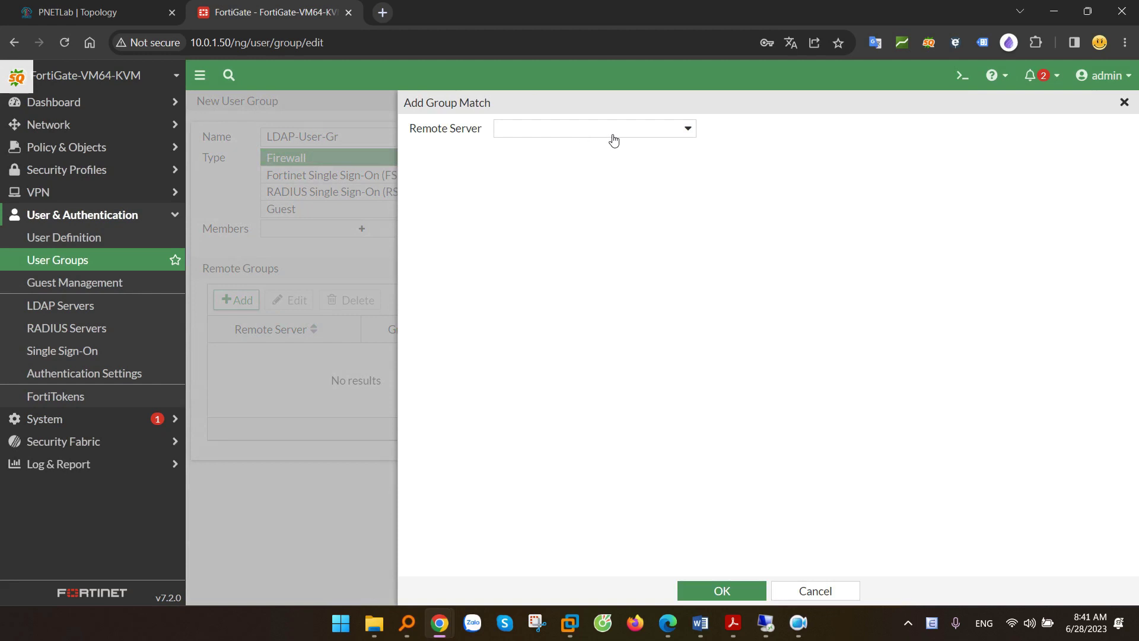
- Choose LDAP-Server and browse the DC=cnttshop,DC=vn tree to OU=CNTTSHOP's groups
left_click(557, 133)
mouse_move(565, 198)
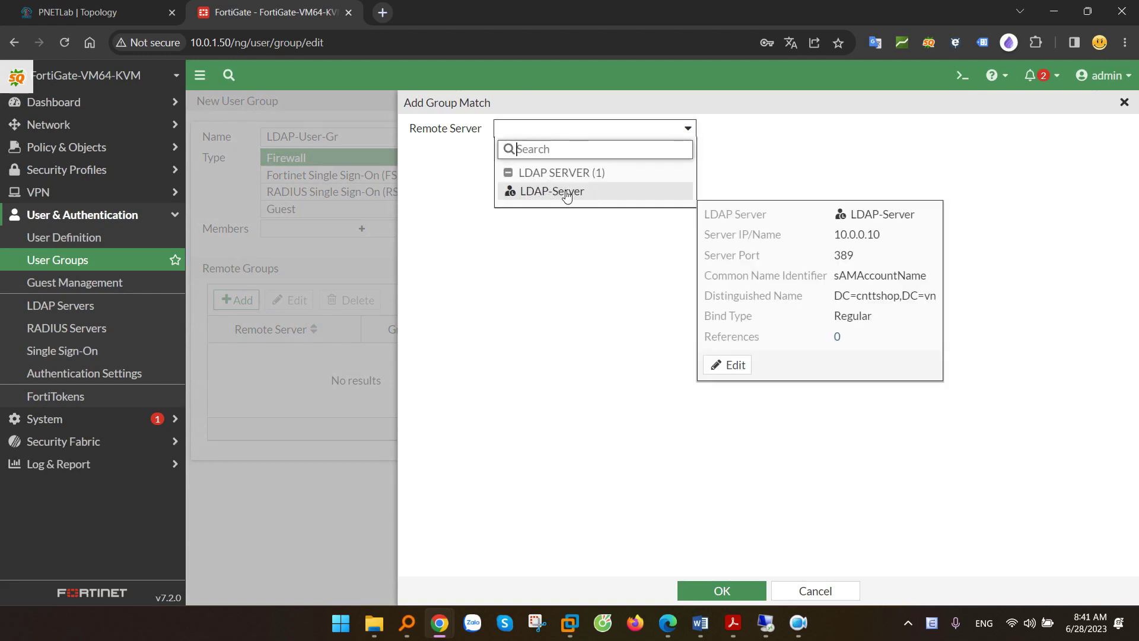
left_click(565, 197)
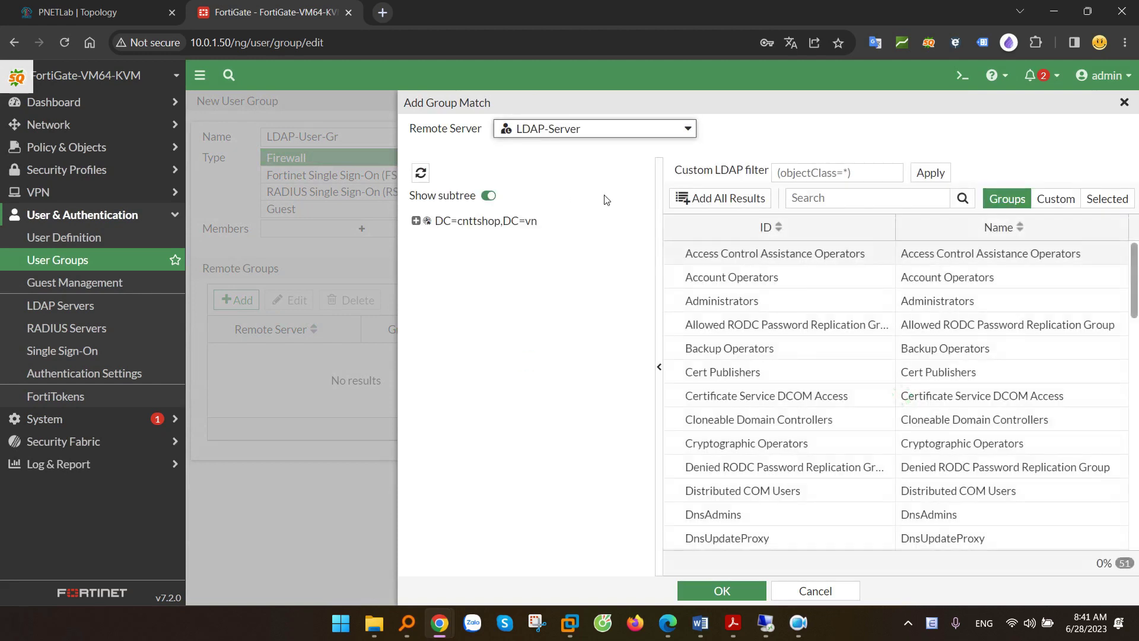
scroll(787, 324, "down", 15)
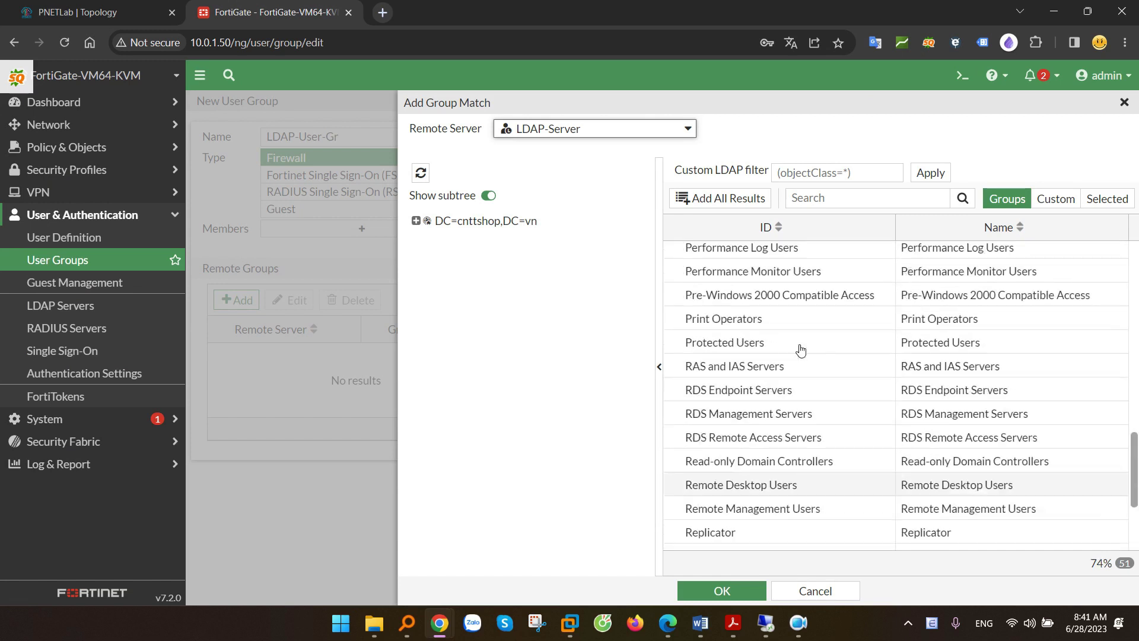
scroll(803, 349, "up", 10)
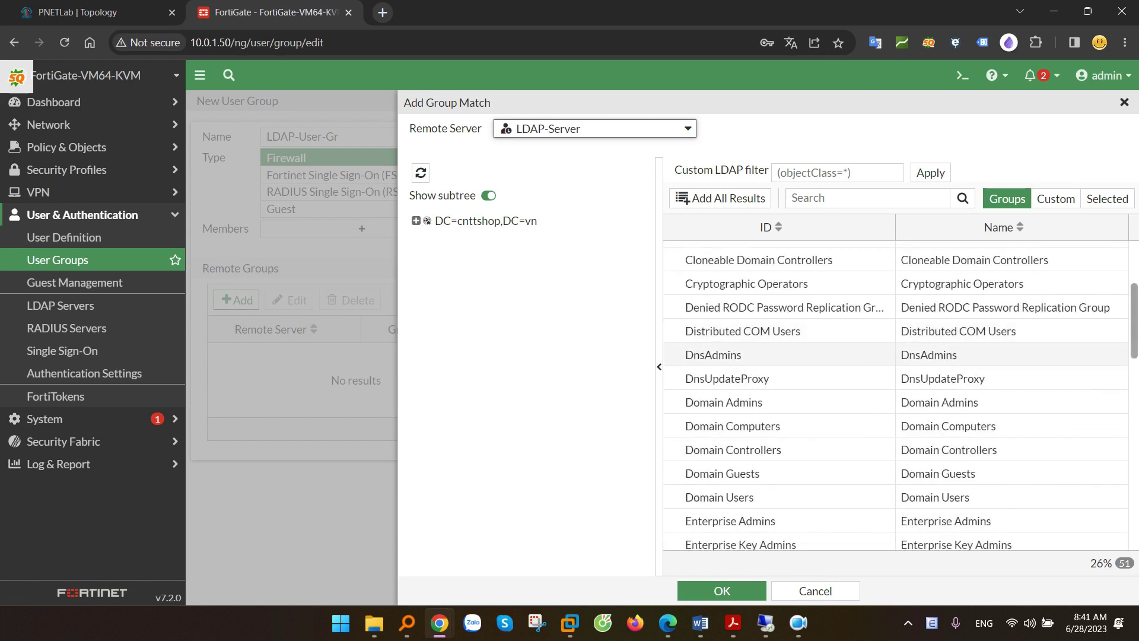
left_click(441, 226)
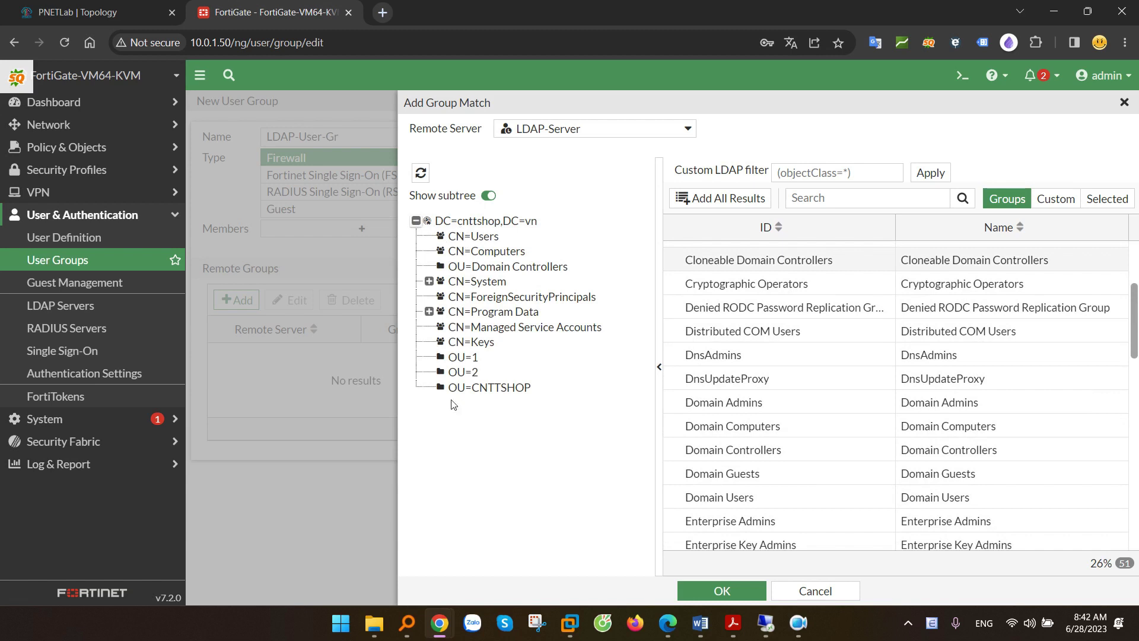
left_click(485, 390)
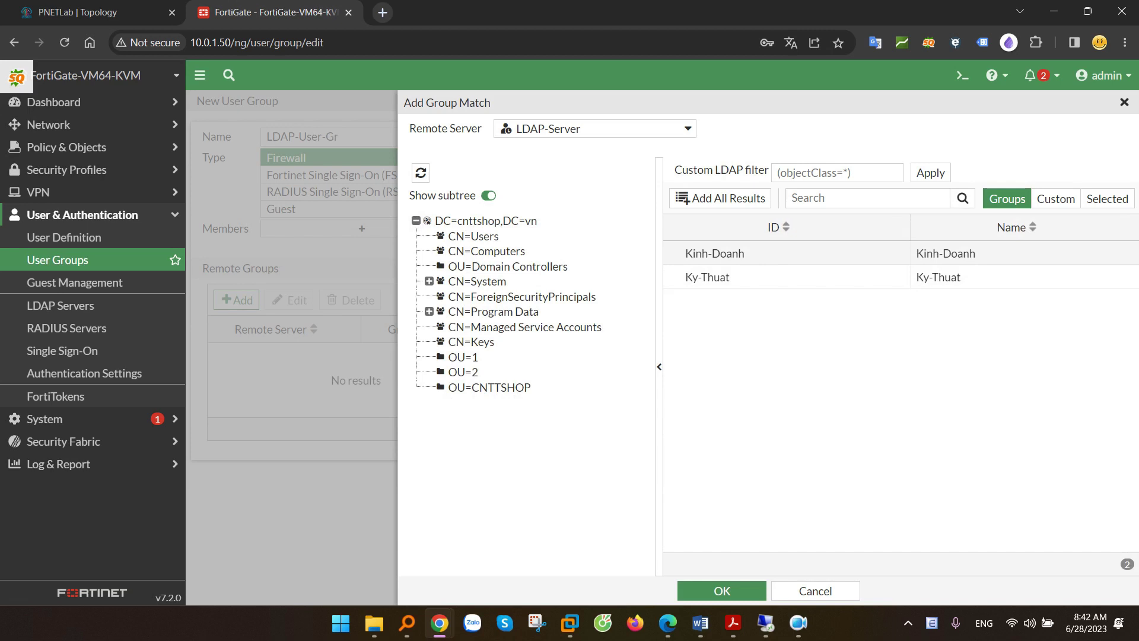
- Add Kinh-Doanh as the selected group and confirm the group match
left_click(714, 253)
left_click(731, 278)
left_click(750, 255)
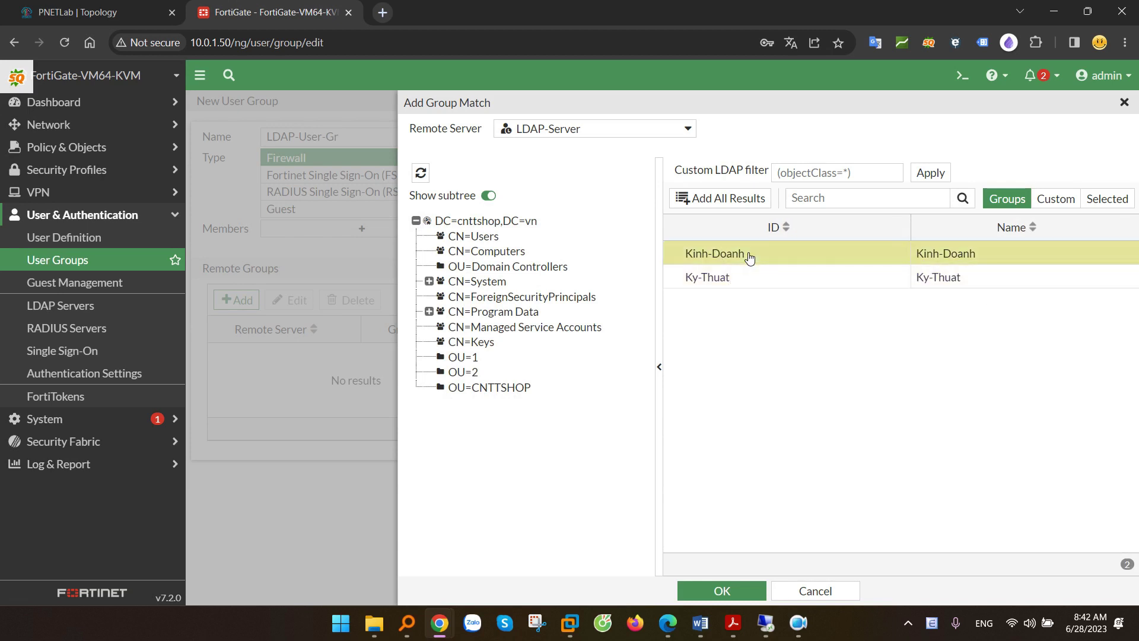
left_click(747, 276)
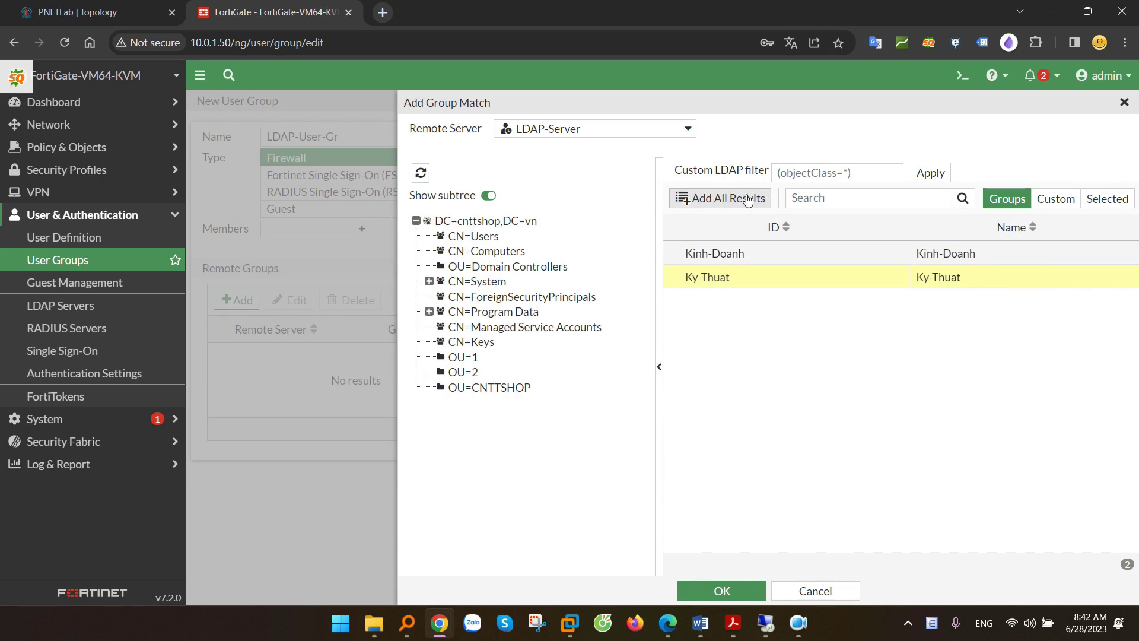
right_click(780, 254)
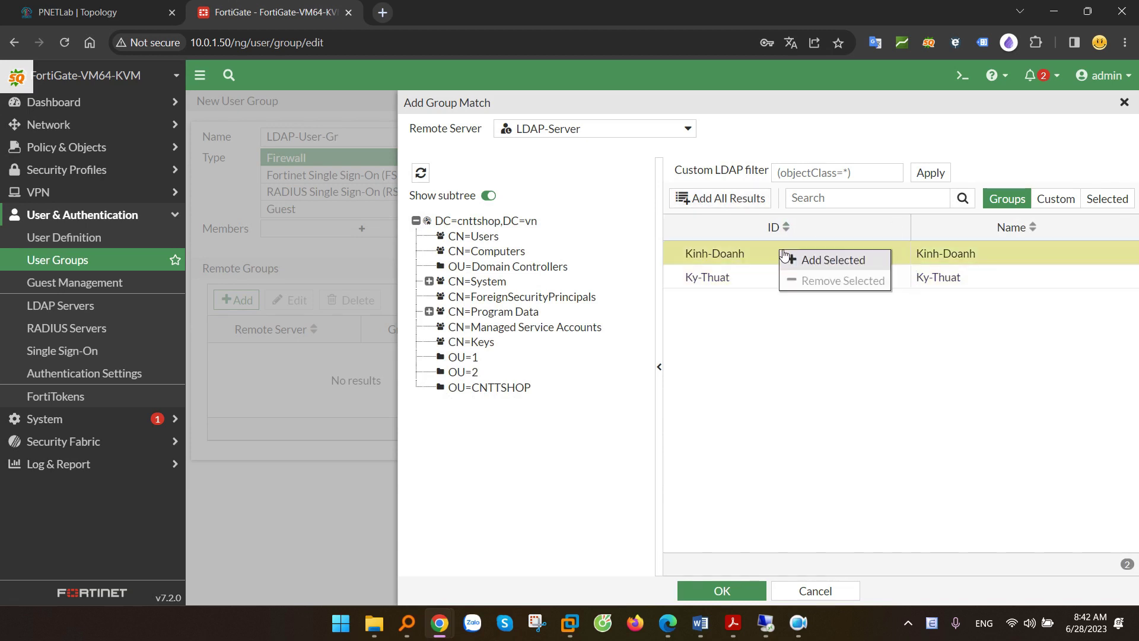
left_click(842, 268)
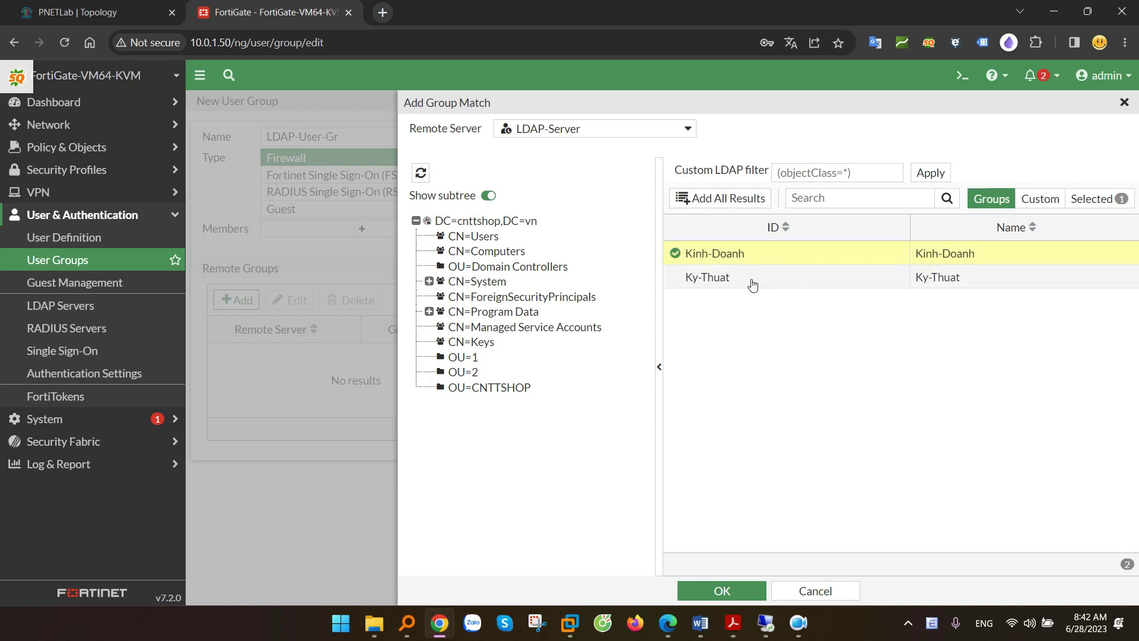
left_click(722, 590)
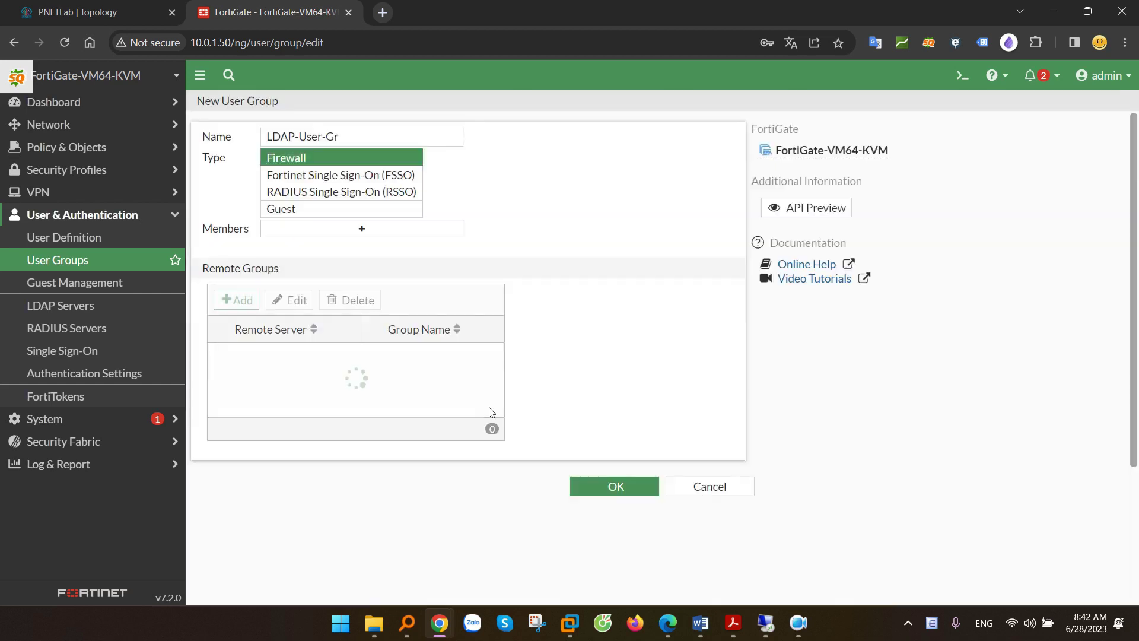
- Rename the group to LDAP-Kinh-Doanh-Gr, save it, and start a new group LDAP-Ky-Thuat-Gr
left_click(433, 359)
left_click_drag(323, 137, 301, 137)
type("Kinh")
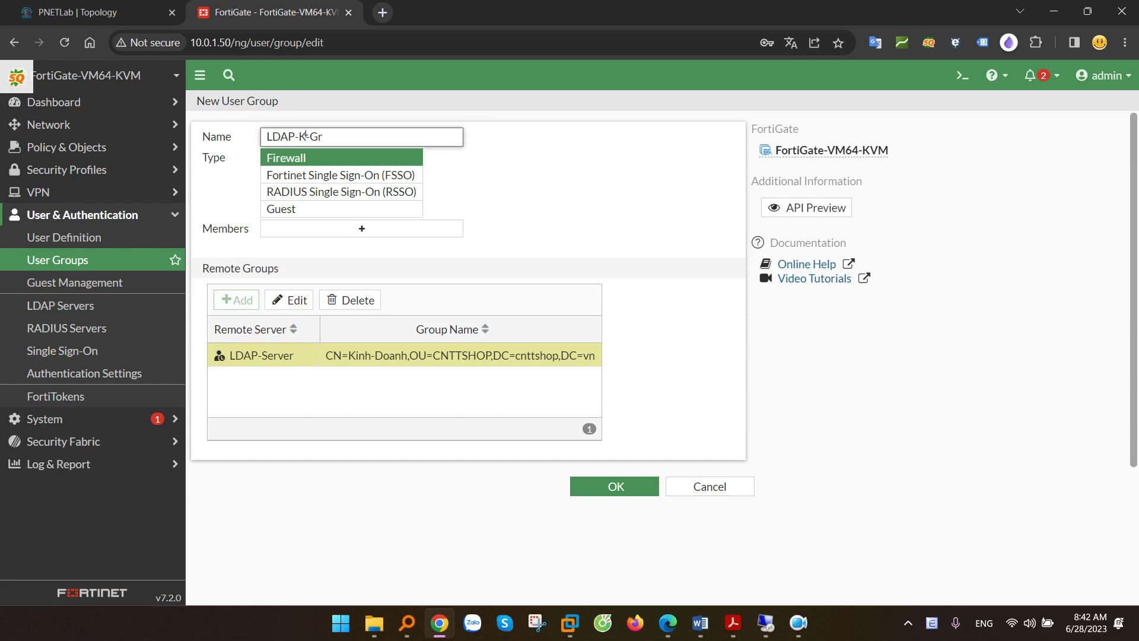
type("-Doanh")
left_click_drag(375, 137, 252, 134)
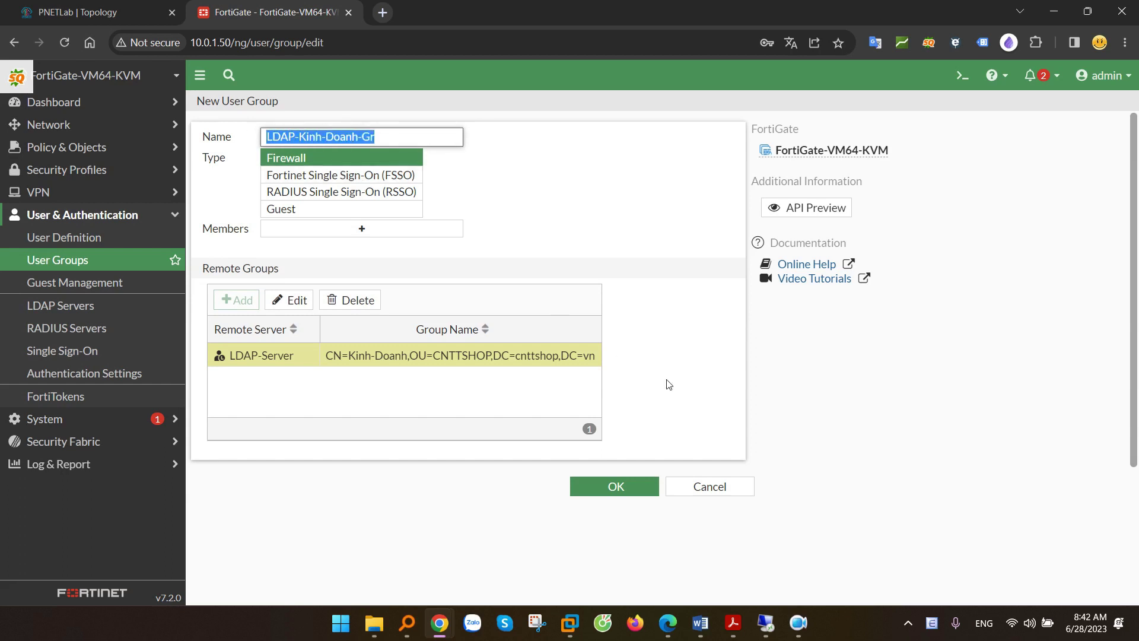
left_click(623, 485)
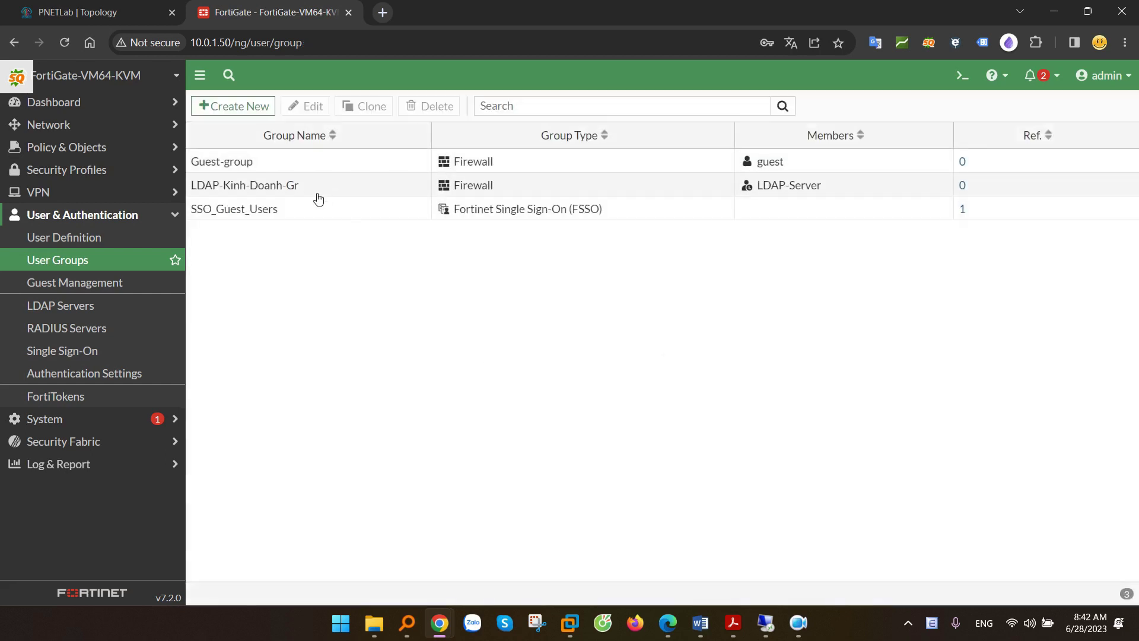
left_click(239, 112)
type("LDAP-Ky-Thuat-Gr")
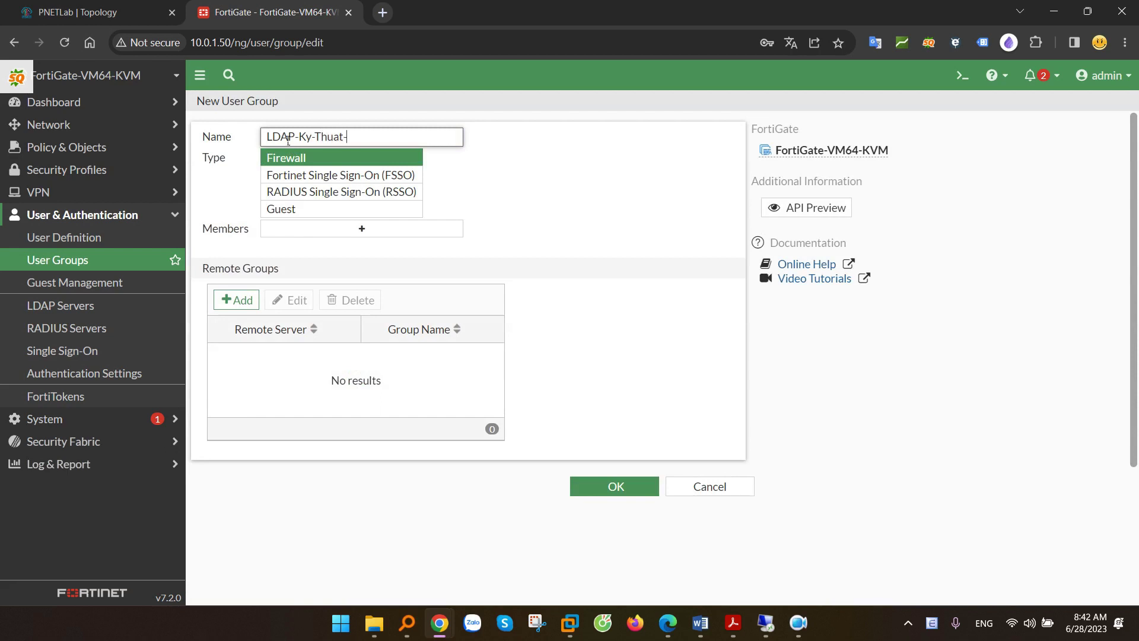
- Add Ky-Thuat from OU=CNTTSHOP on LDAP-Server as the remote group and save LDAP-Ky-Thuat-Gr
left_click(252, 291)
left_click(515, 134)
left_click(534, 187)
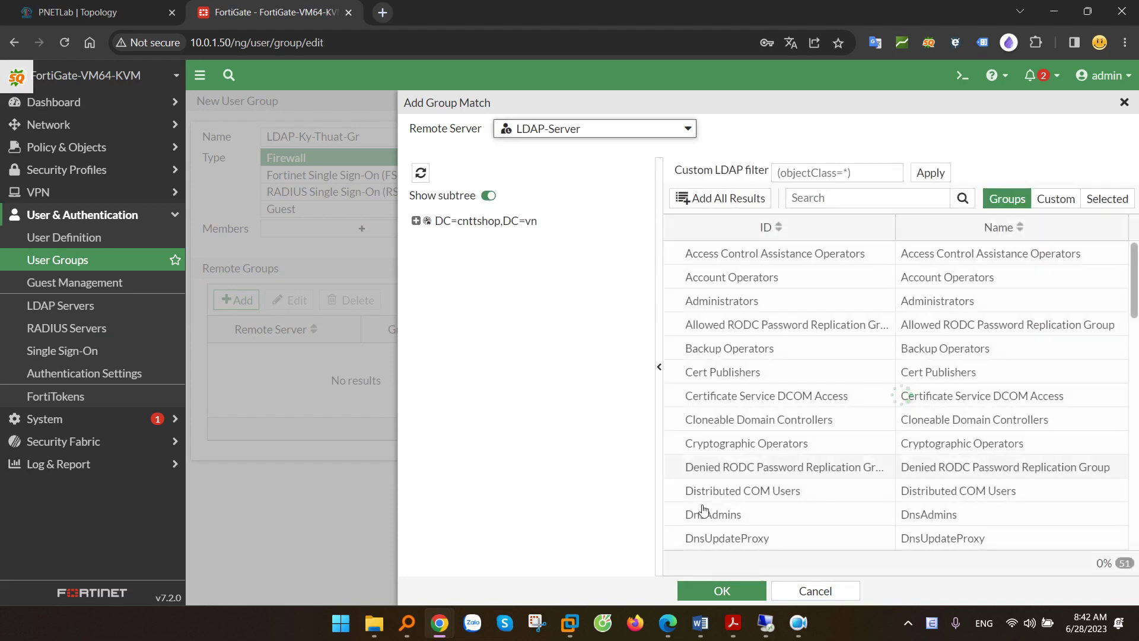
left_click(416, 221)
left_click(478, 387)
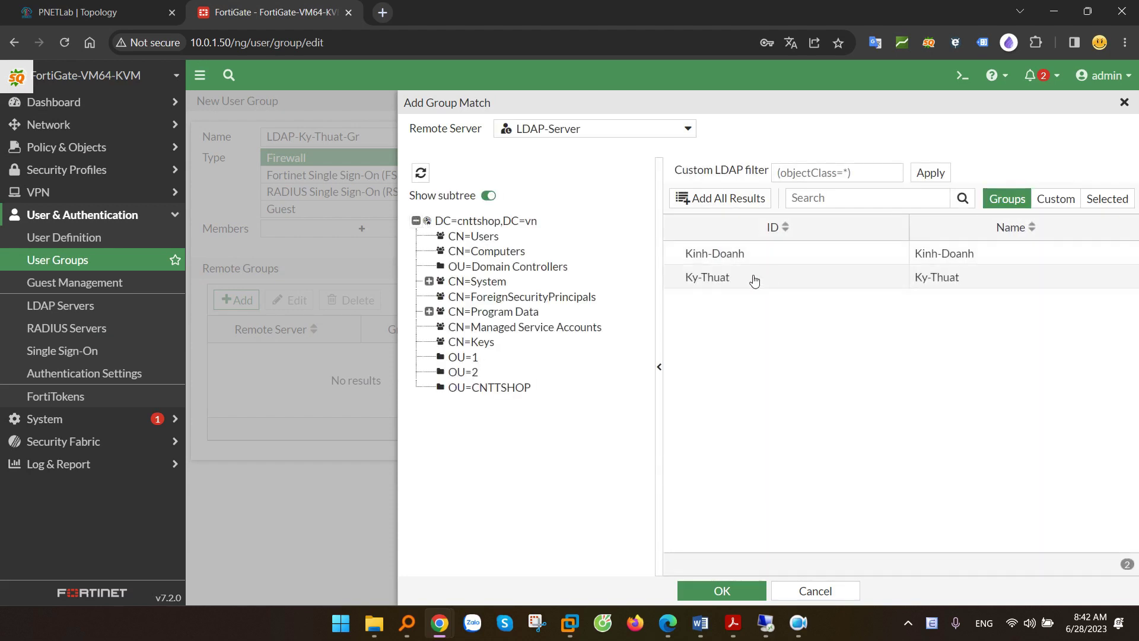
right_click(754, 279)
left_click(795, 288)
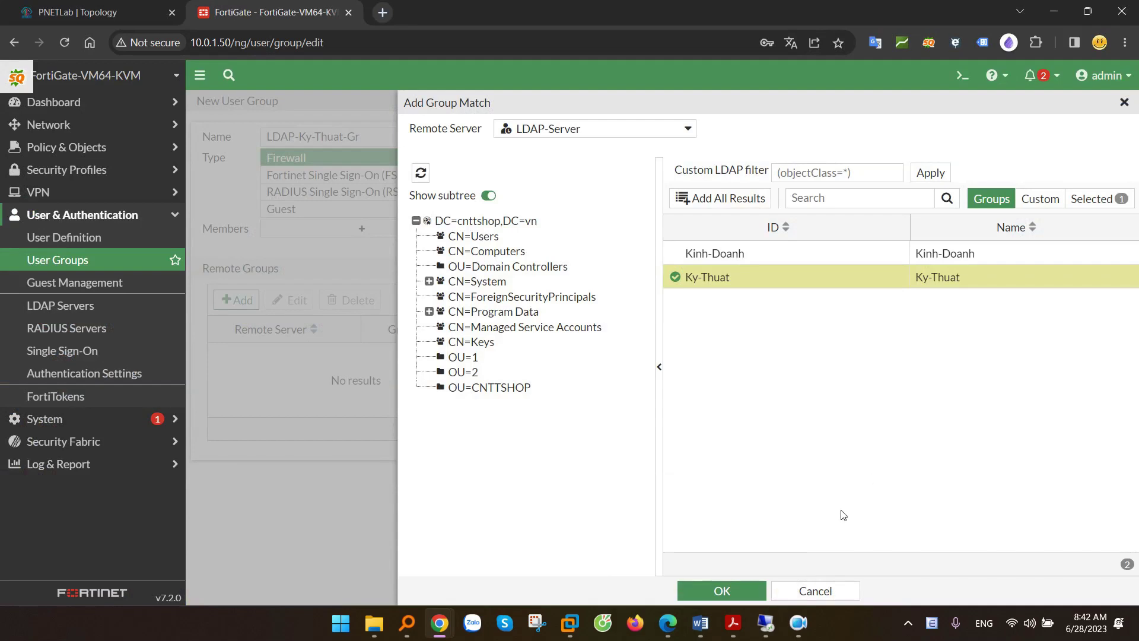
left_click(730, 590)
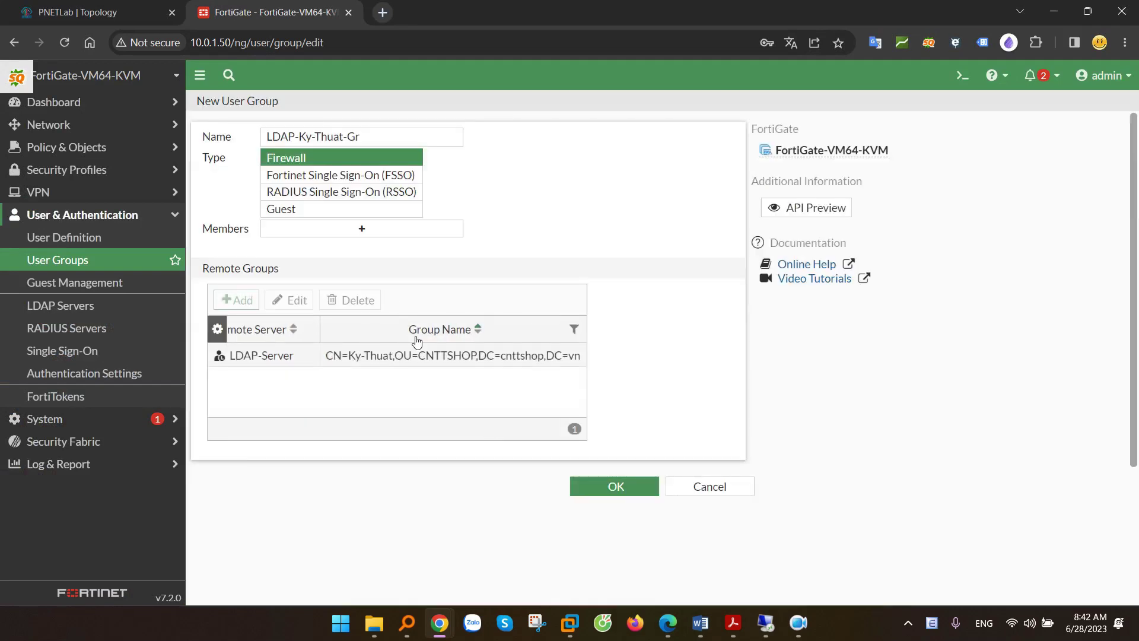
left_click(615, 485)
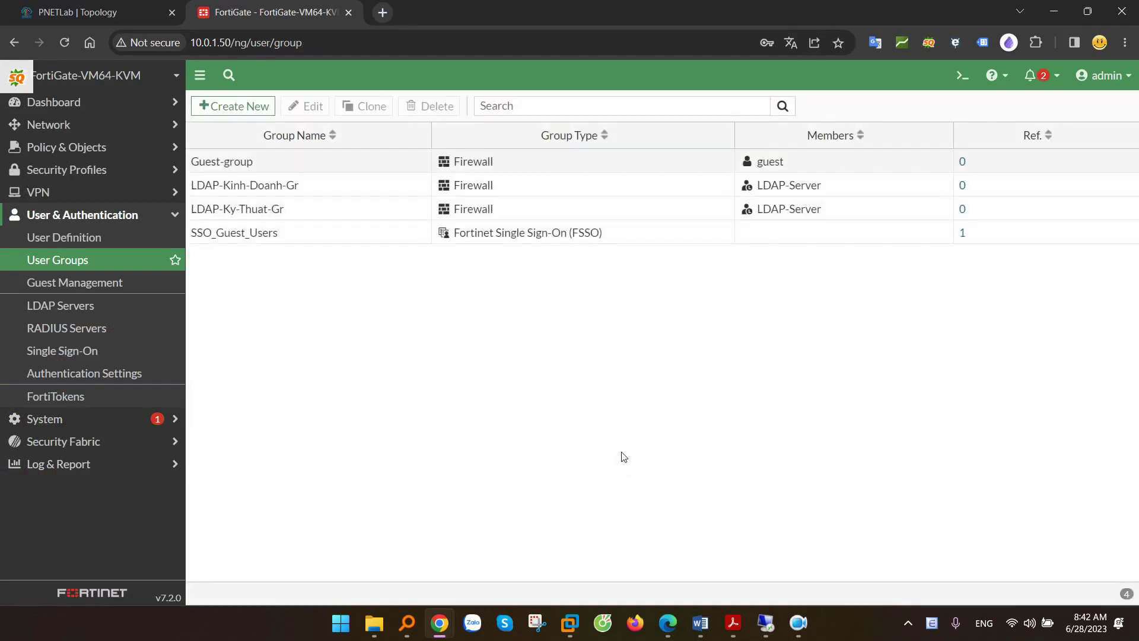
left_click(801, 185)
- Start creating Remote LDAP Users in User Definition with LDAP-Server as the source
left_click(803, 208)
left_click(797, 191)
left_click(796, 210)
left_click(81, 240)
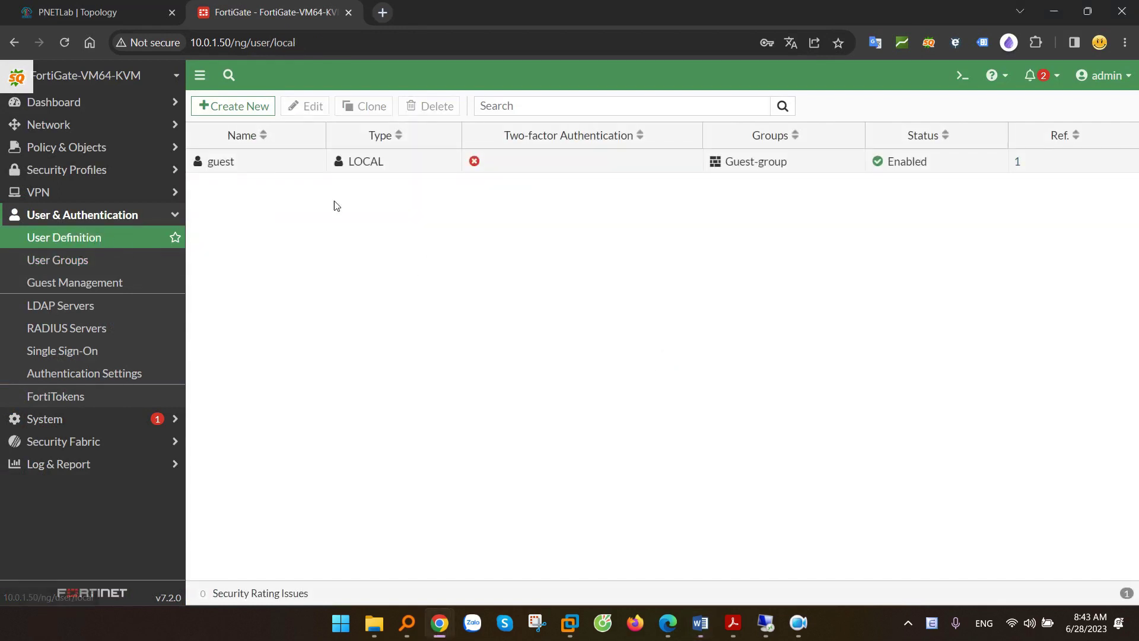
left_click(240, 109)
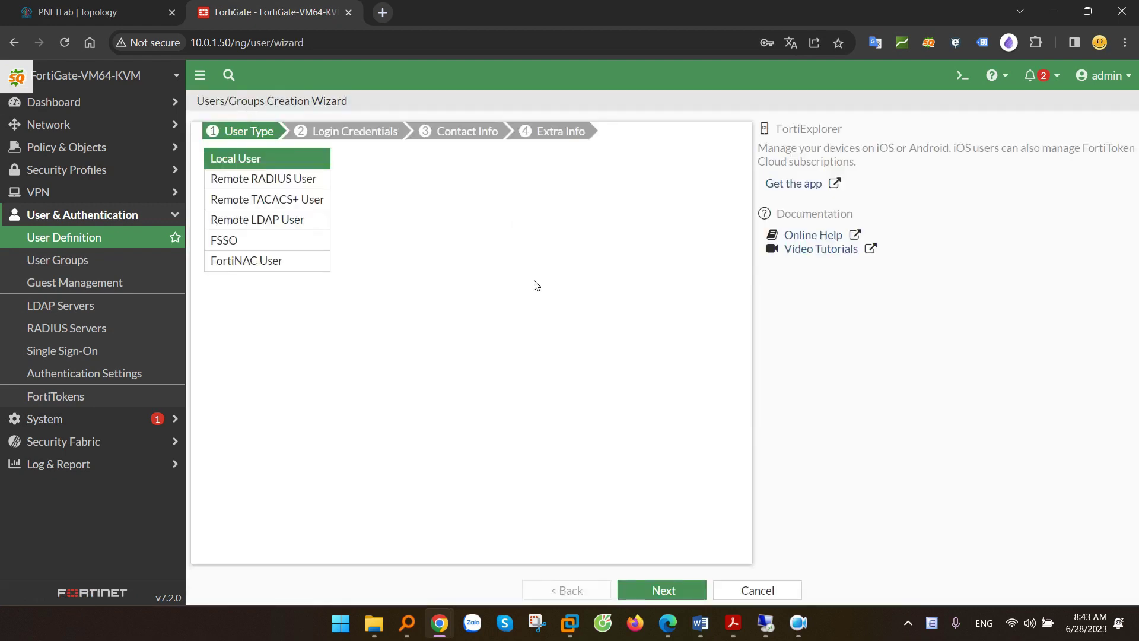
left_click(248, 225)
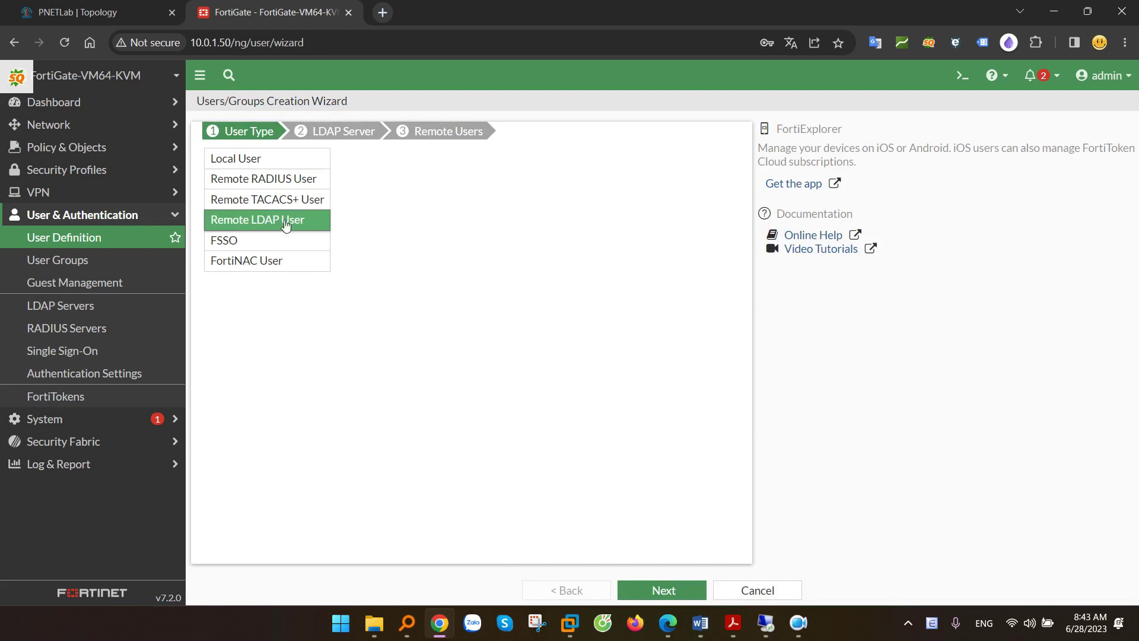
left_click(662, 588)
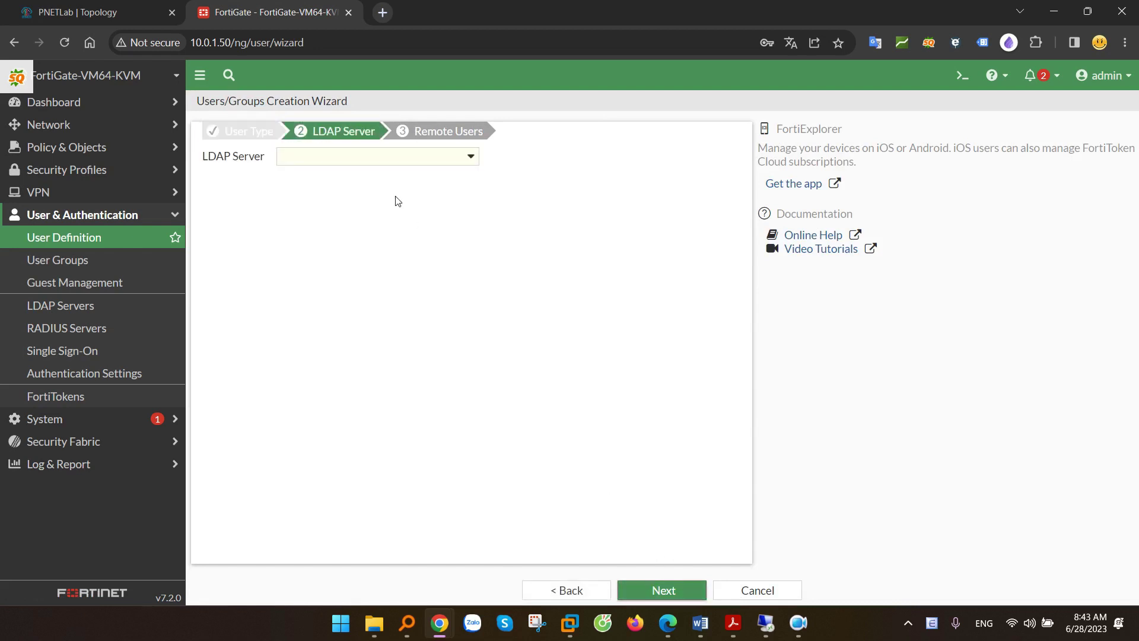
left_click(408, 158)
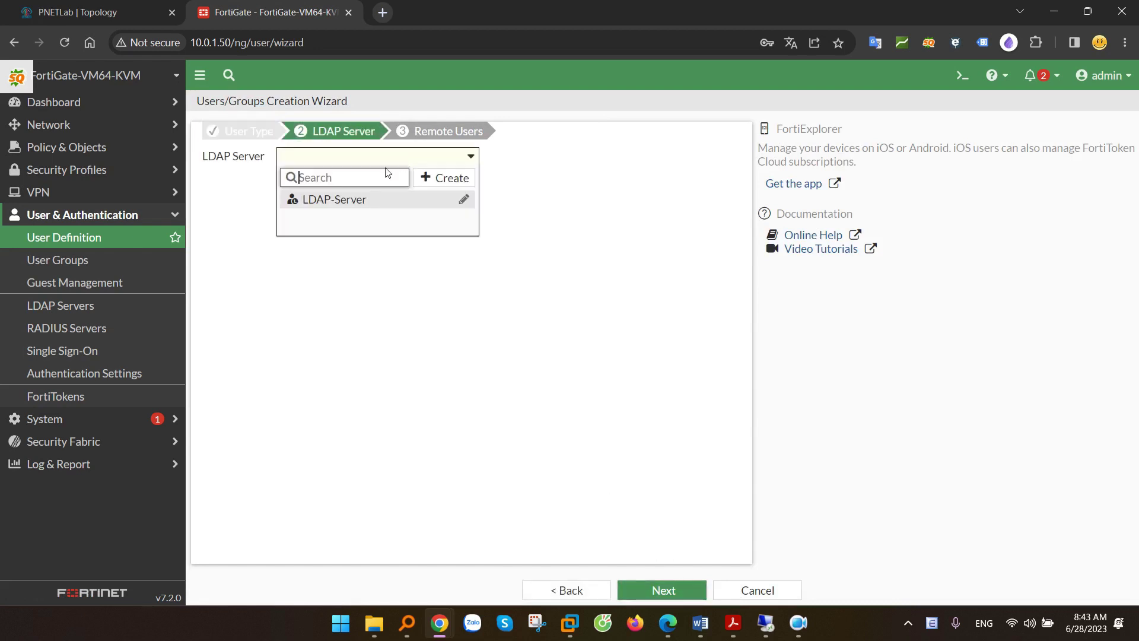
left_click(330, 199)
left_click(660, 590)
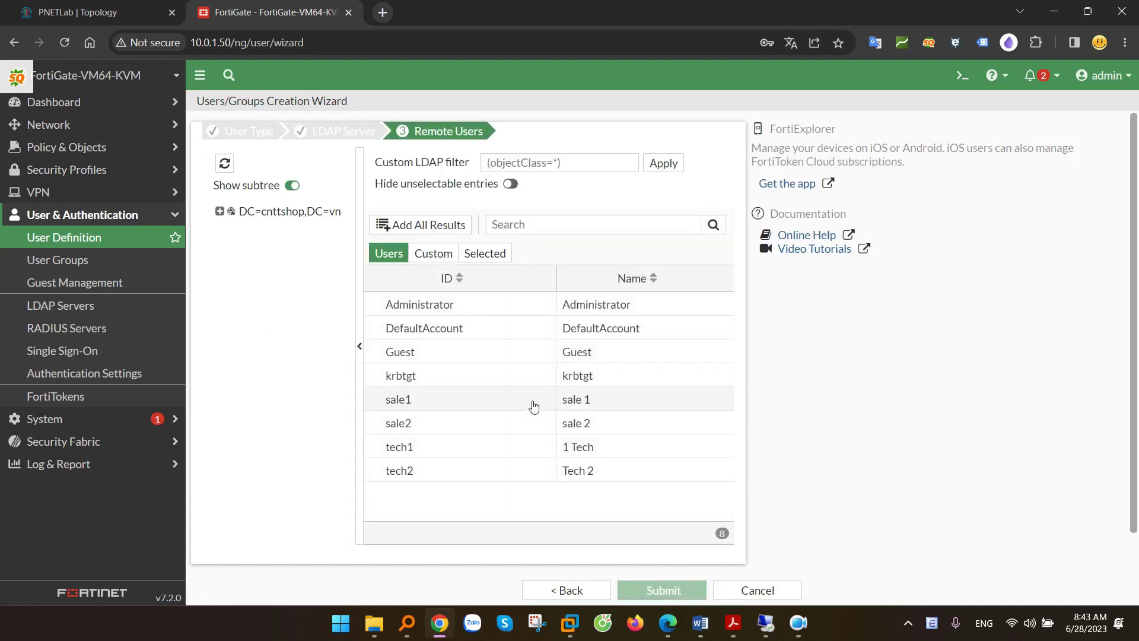
- Select sale1, sale2, tech1 and tech2 from OU=CNTTSHOP and submit them
key("alt+Tab")
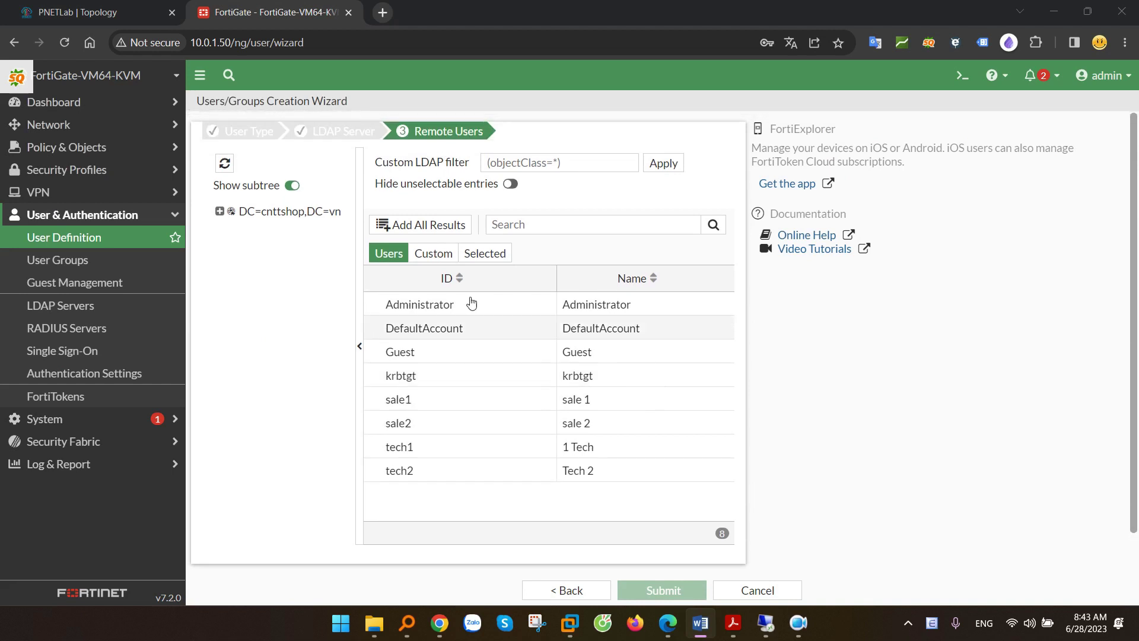
left_click(223, 215)
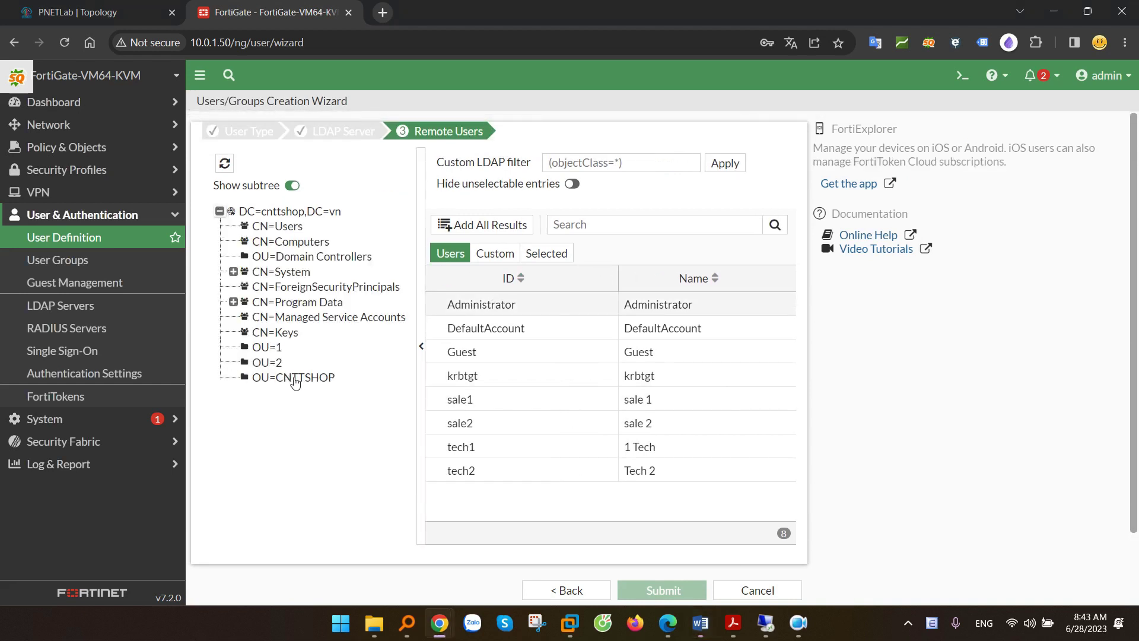
left_click(299, 379)
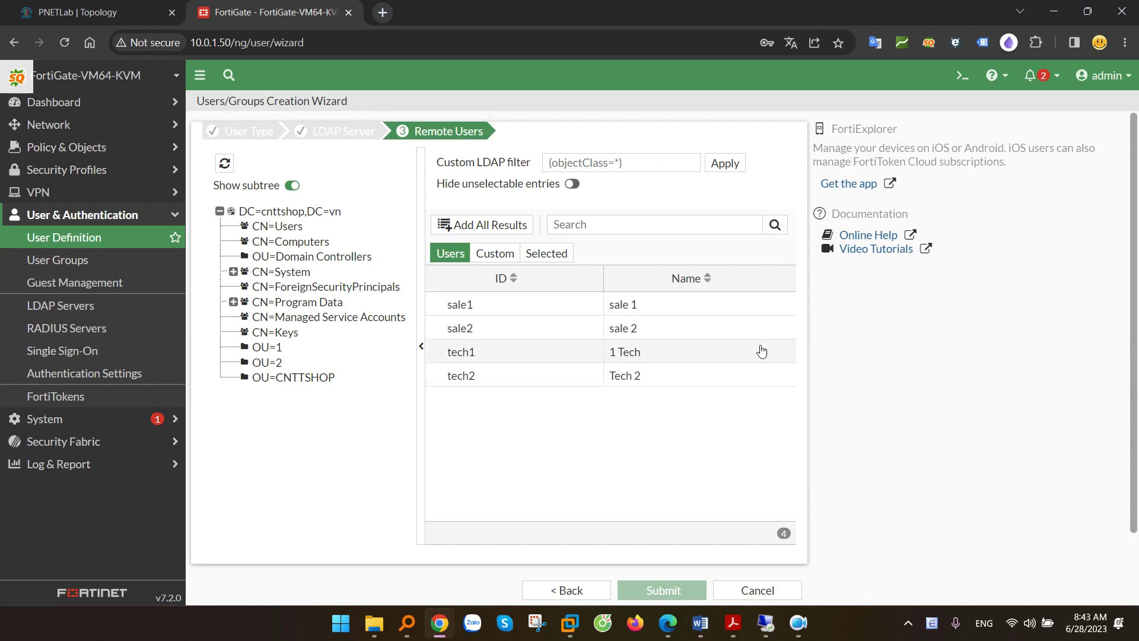
left_click(499, 228)
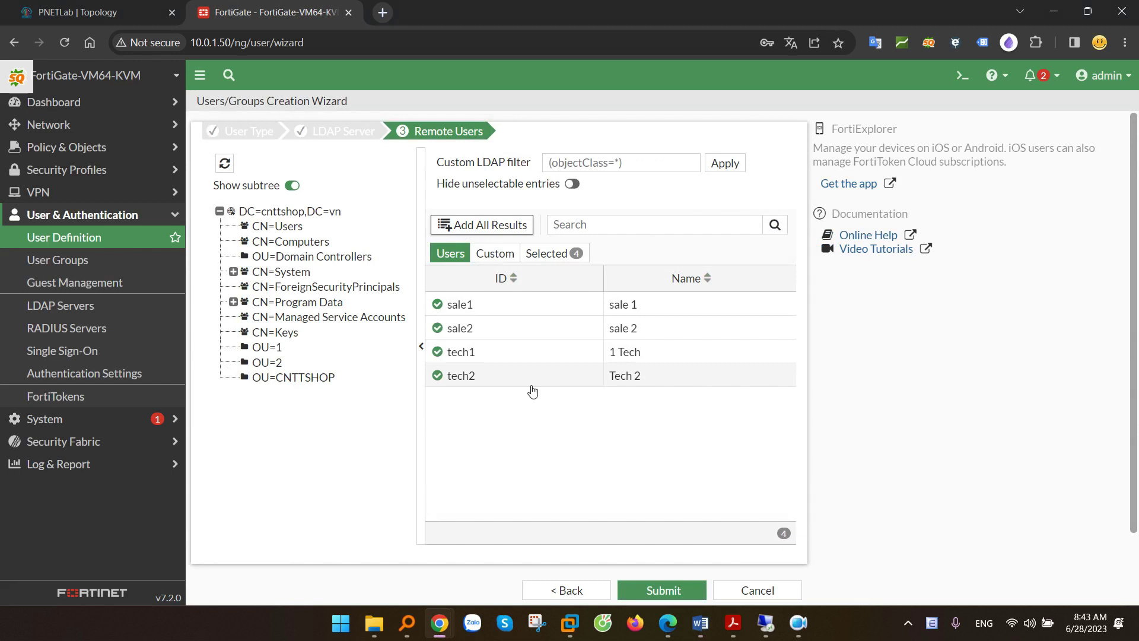
left_click(669, 588)
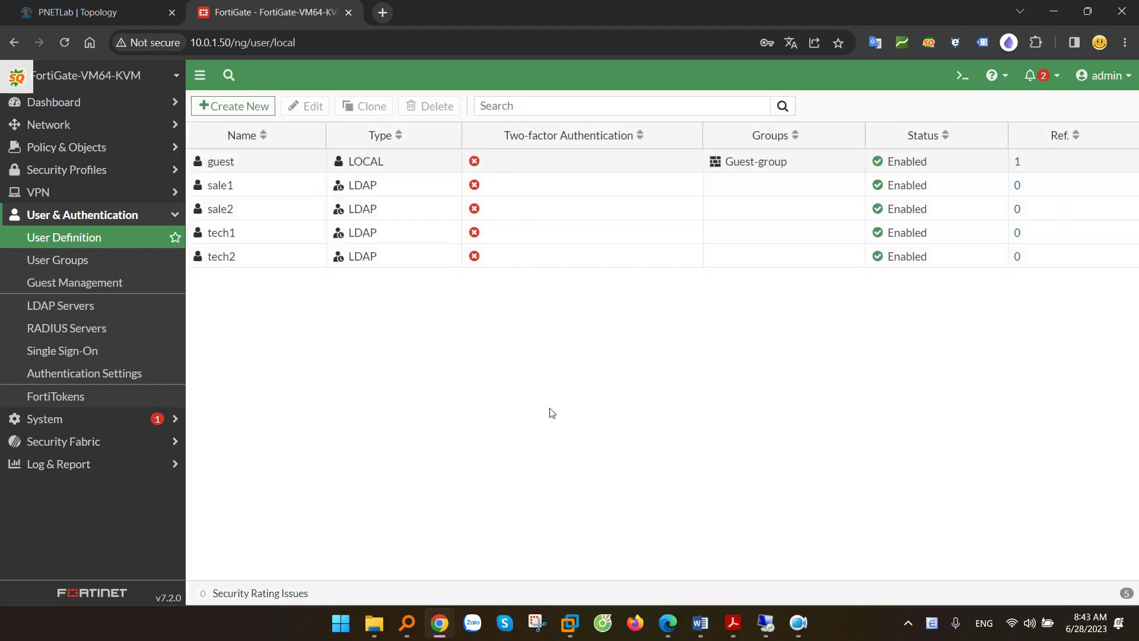
- Add sale1 and sale2 as members of LDAP-Kinh-Doanh-Gr and save the group
left_click(379, 186)
left_click(380, 210)
left_click(384, 261)
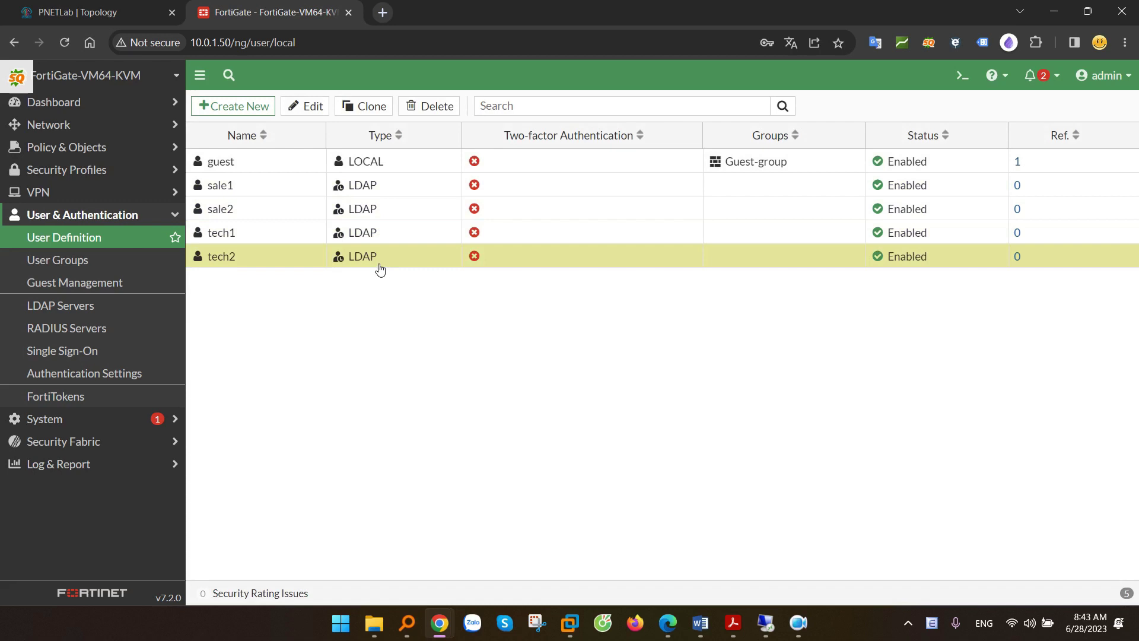
left_click(75, 261)
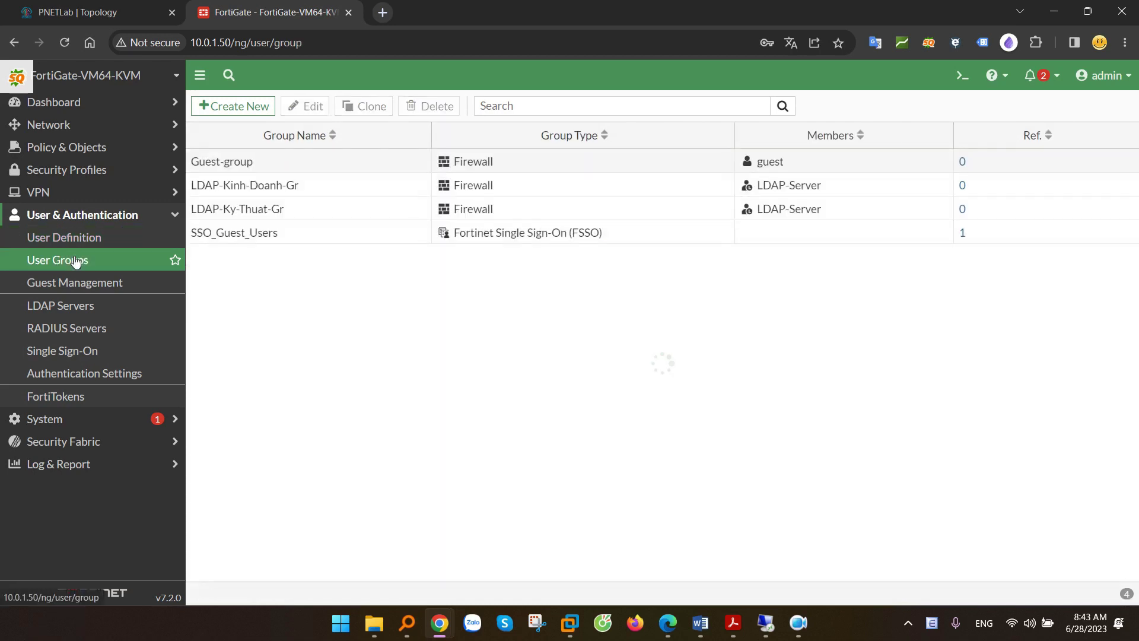
double_click(304, 186)
left_click(344, 182)
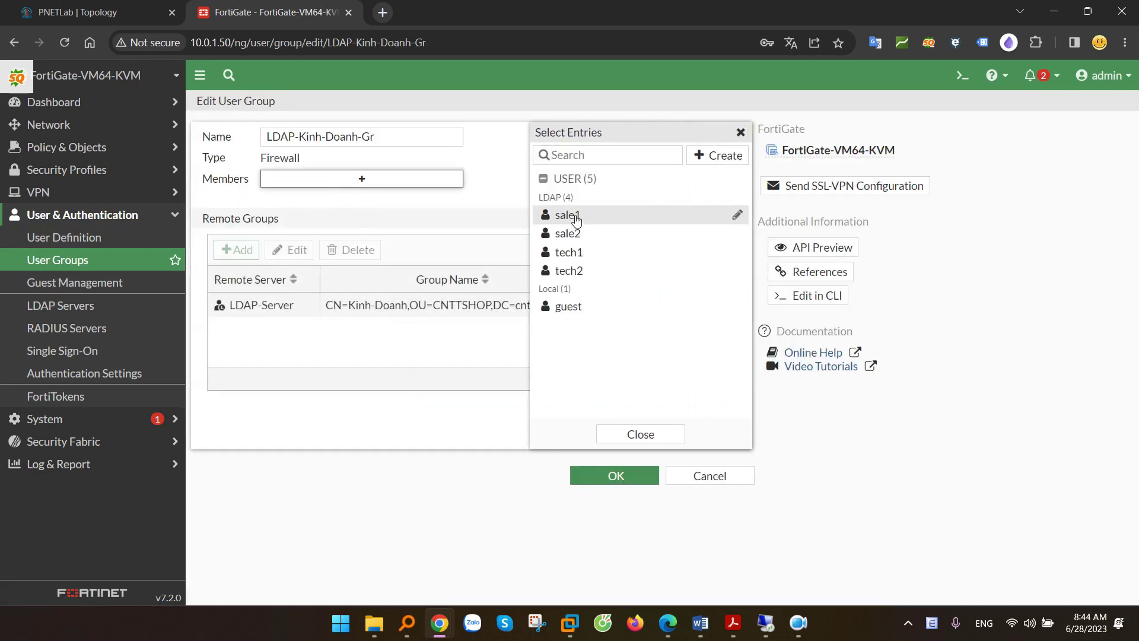
left_click(568, 217)
left_click(569, 232)
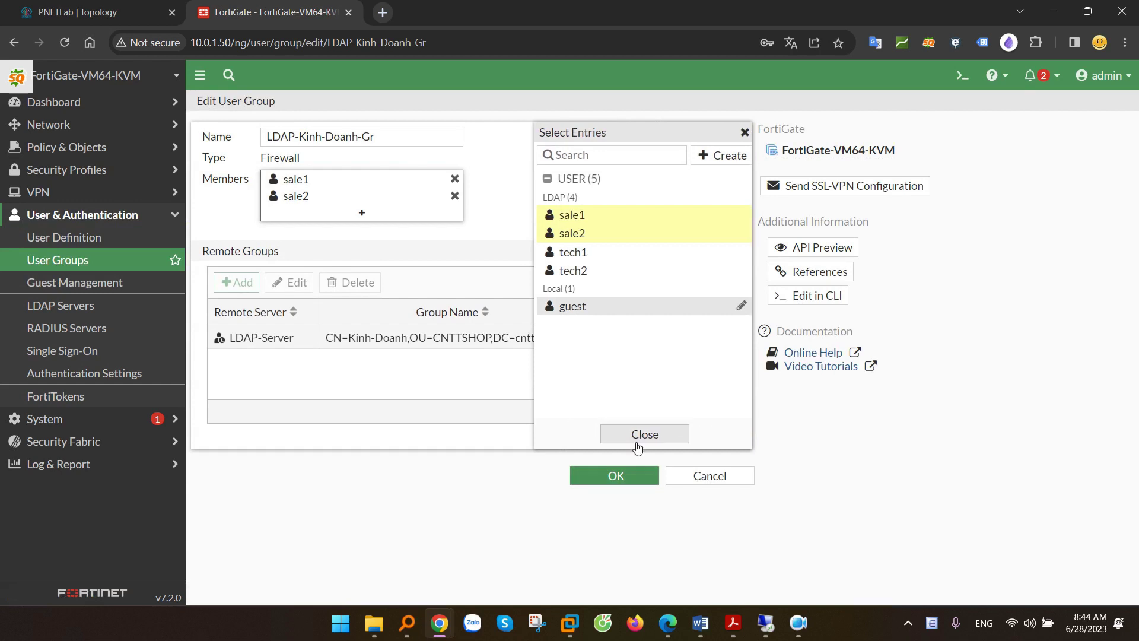
left_click(632, 434)
left_click(612, 475)
- Add tech1 and tech2 to LDAP-Ky-Thuat-Gr, then review both groups' member lists
double_click(301, 248)
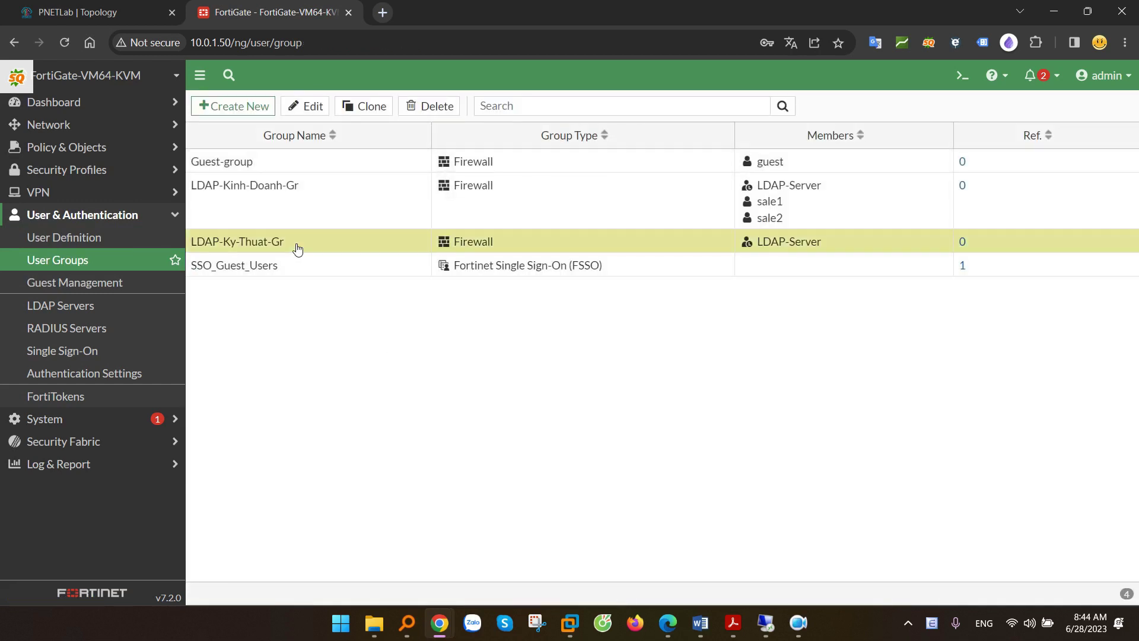
left_click(332, 179)
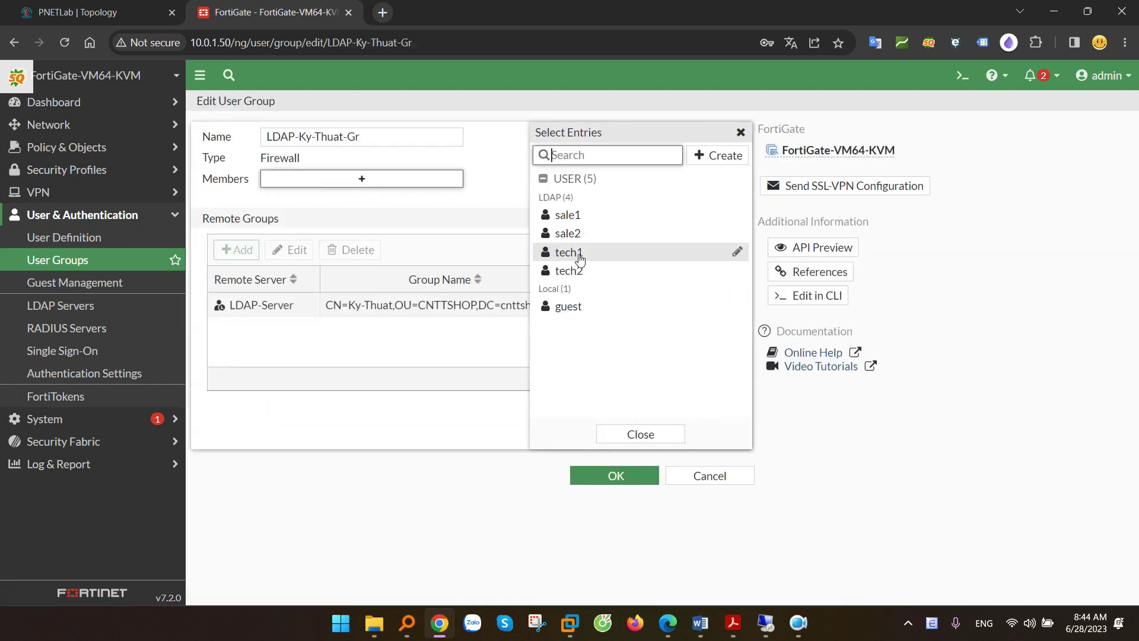
left_click(568, 253)
left_click(568, 270)
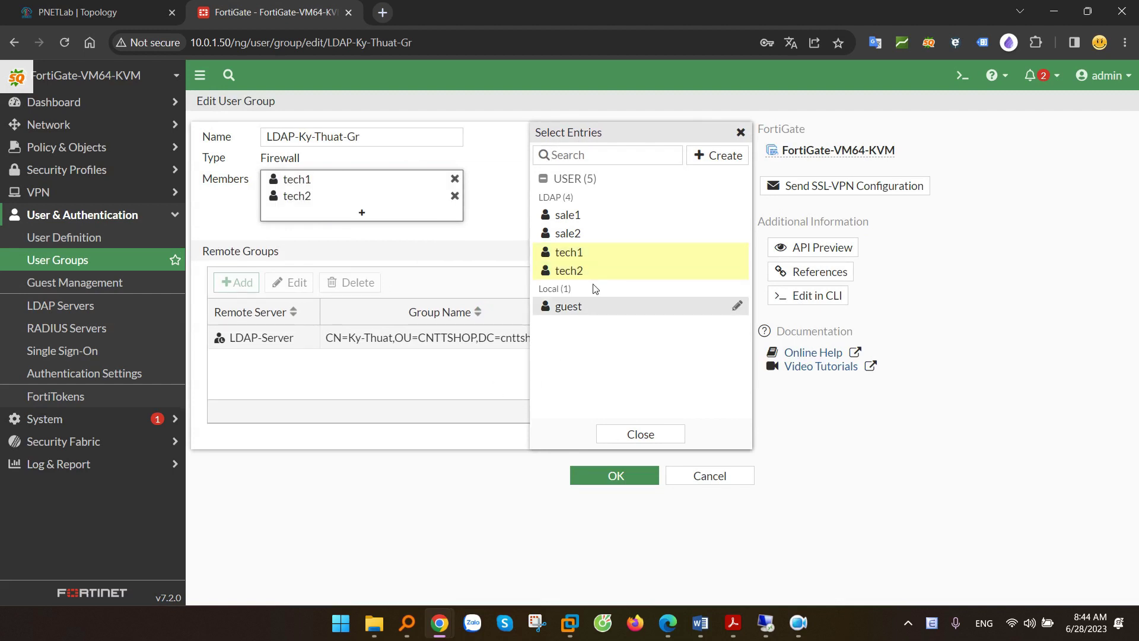
left_click(472, 398)
left_click(613, 478)
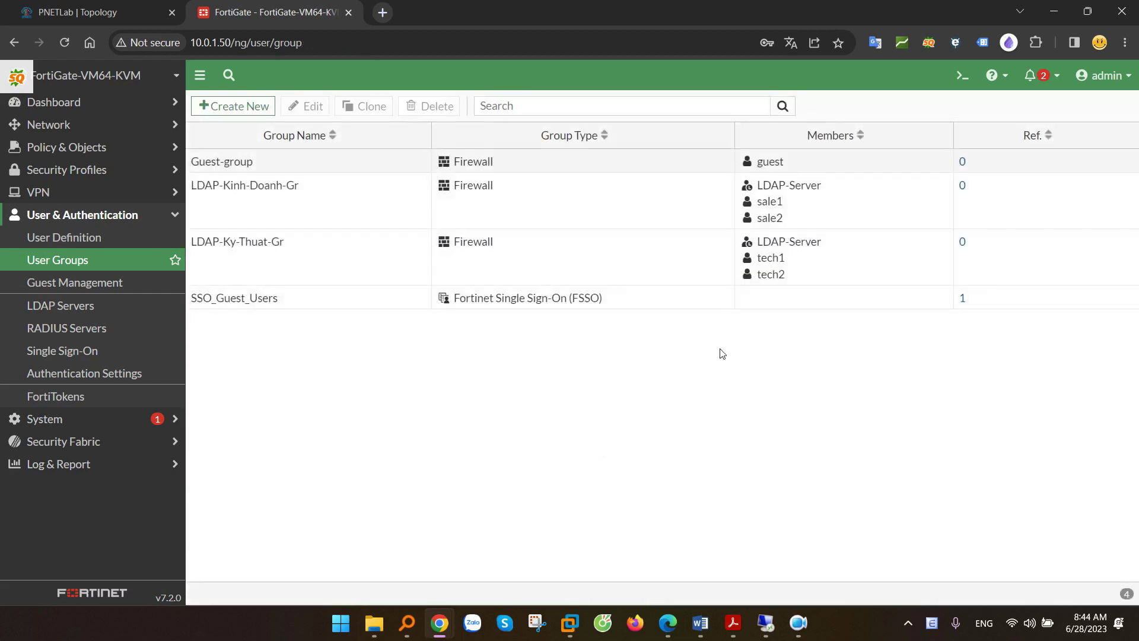
left_click(803, 254)
left_click(841, 203)
left_click(858, 250)
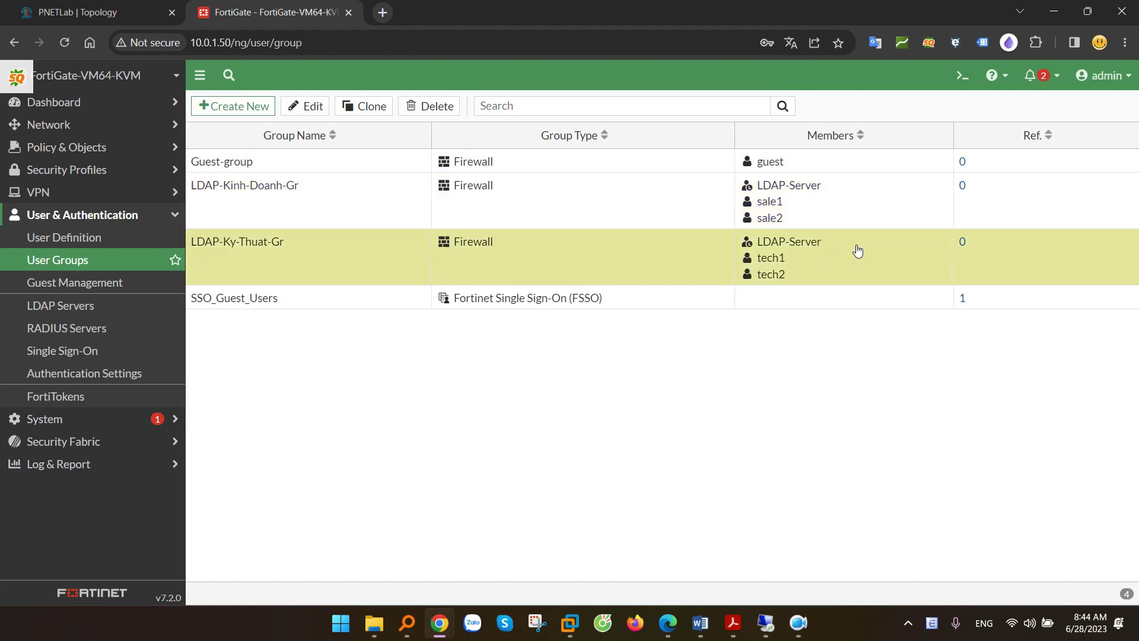
key("alt+Tab")
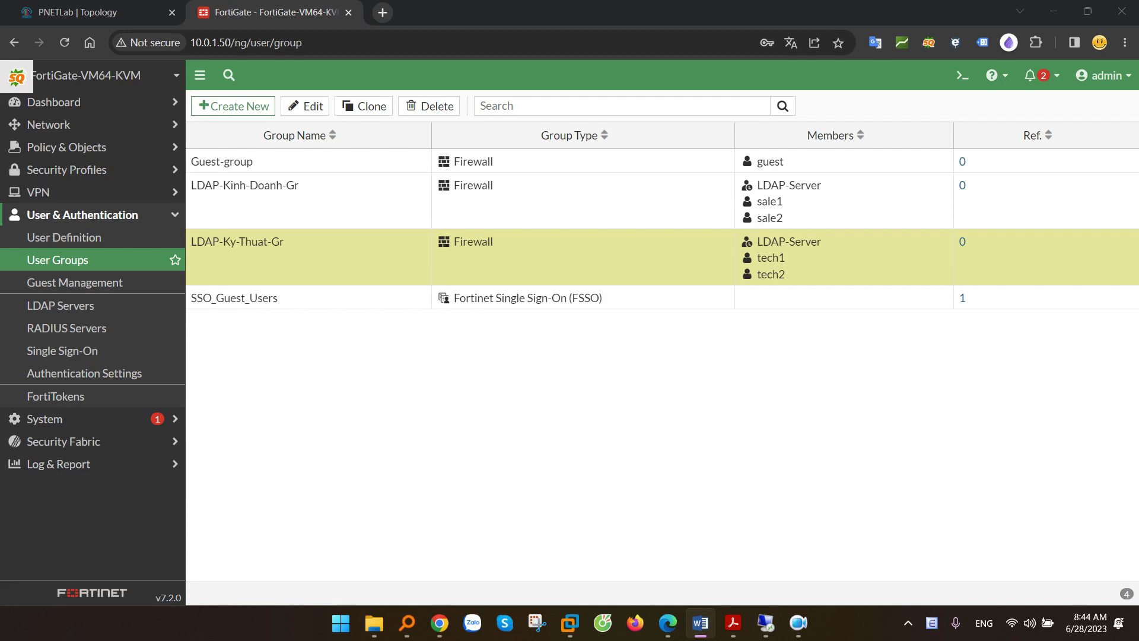
left_click(107, 10)
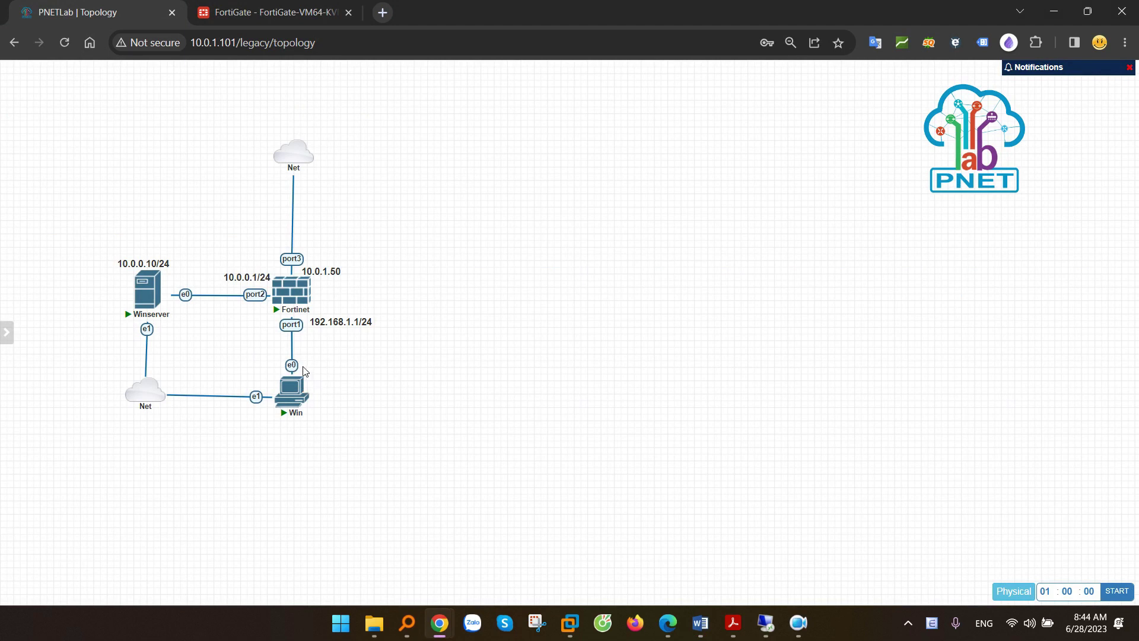
key("ctrl+Tab")
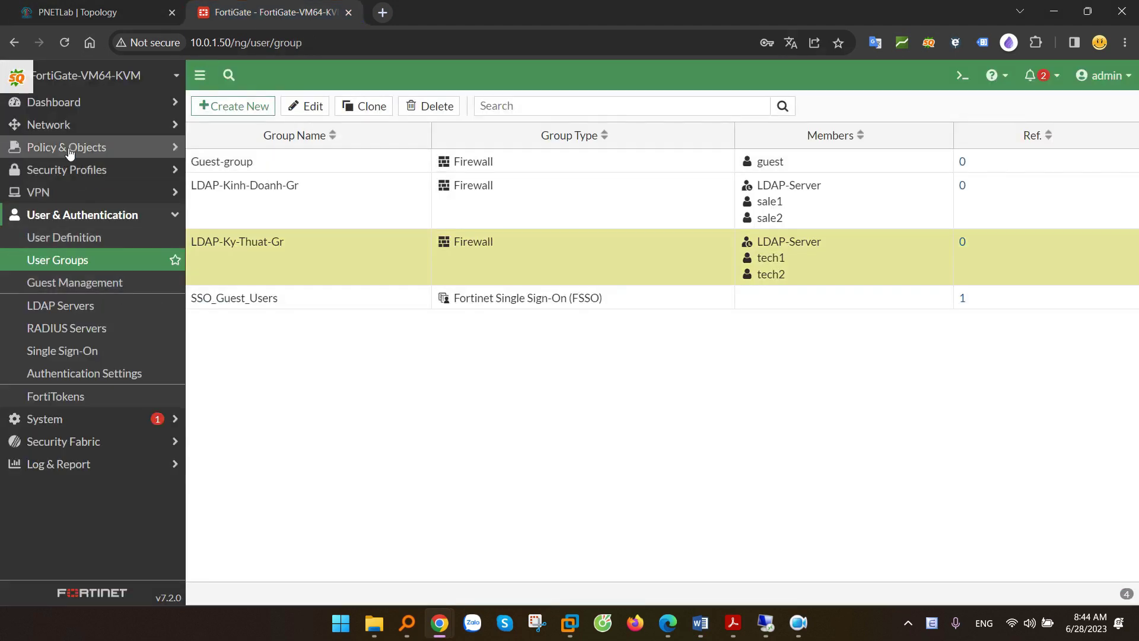
left_click(68, 146)
- Add the LDAP-Kinh-Doanh-Gr and LDAP-Ky-Thuat-Gr user groups to LAN-to-Internet's Source alongside all, and save
left_click(59, 173)
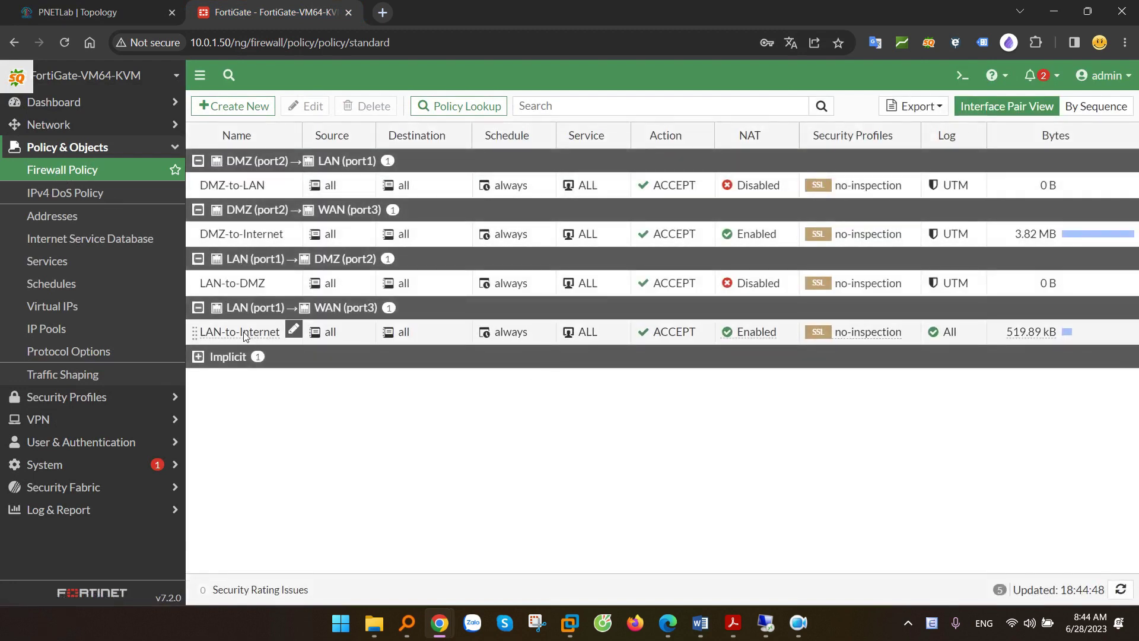
left_click(240, 333)
double_click(249, 330)
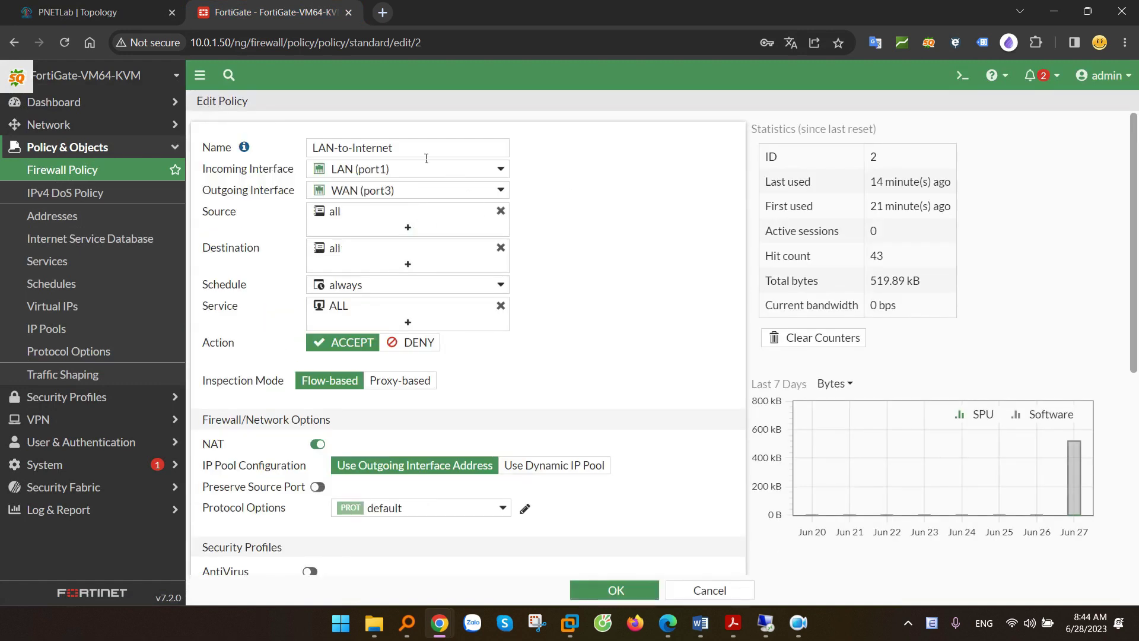
left_click(408, 228)
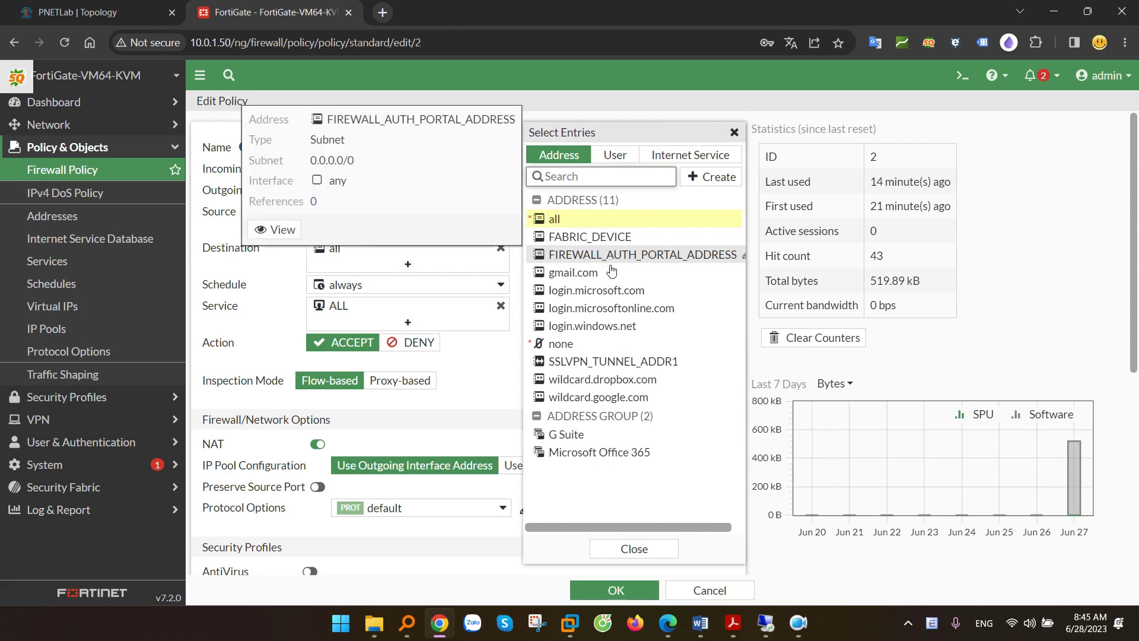
left_click(628, 150)
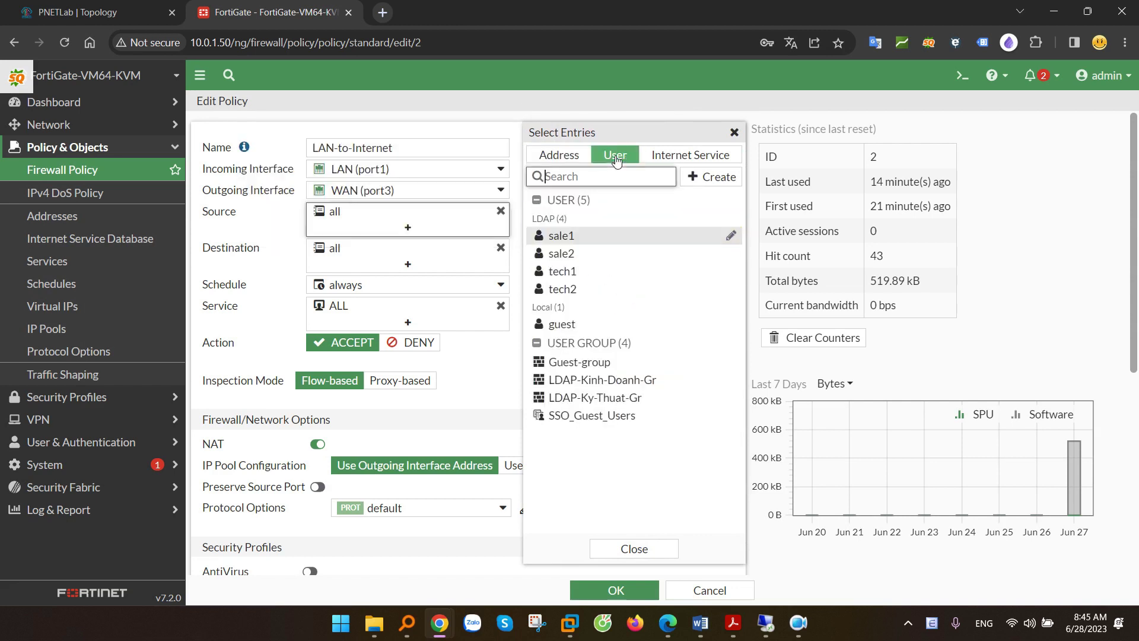
left_click(601, 384)
left_click(593, 400)
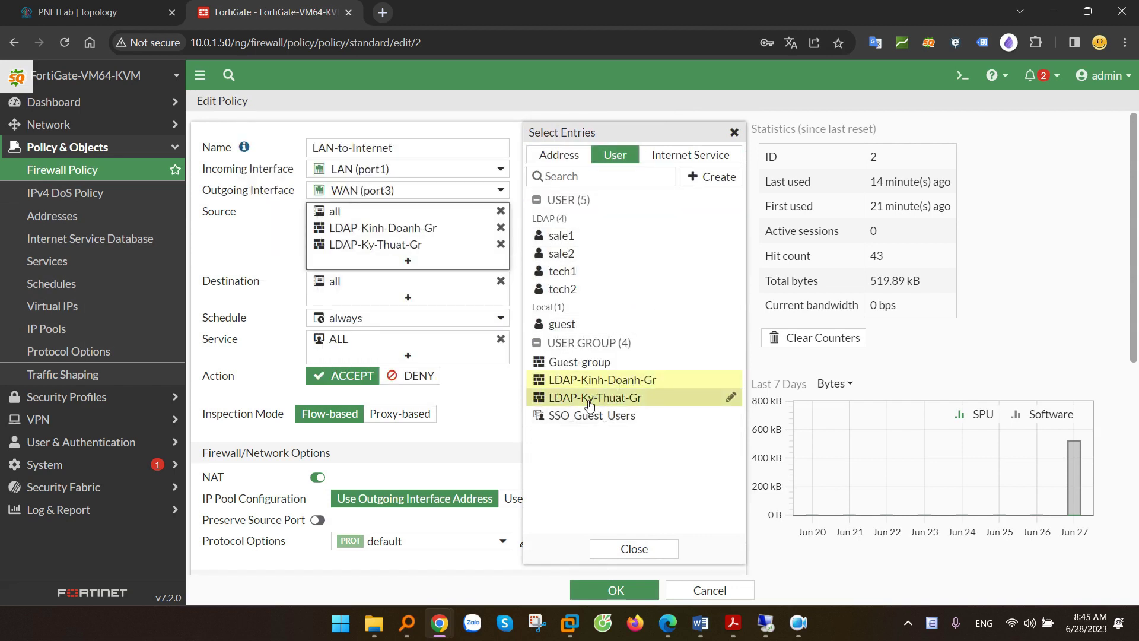
left_click(488, 420)
left_click(613, 589)
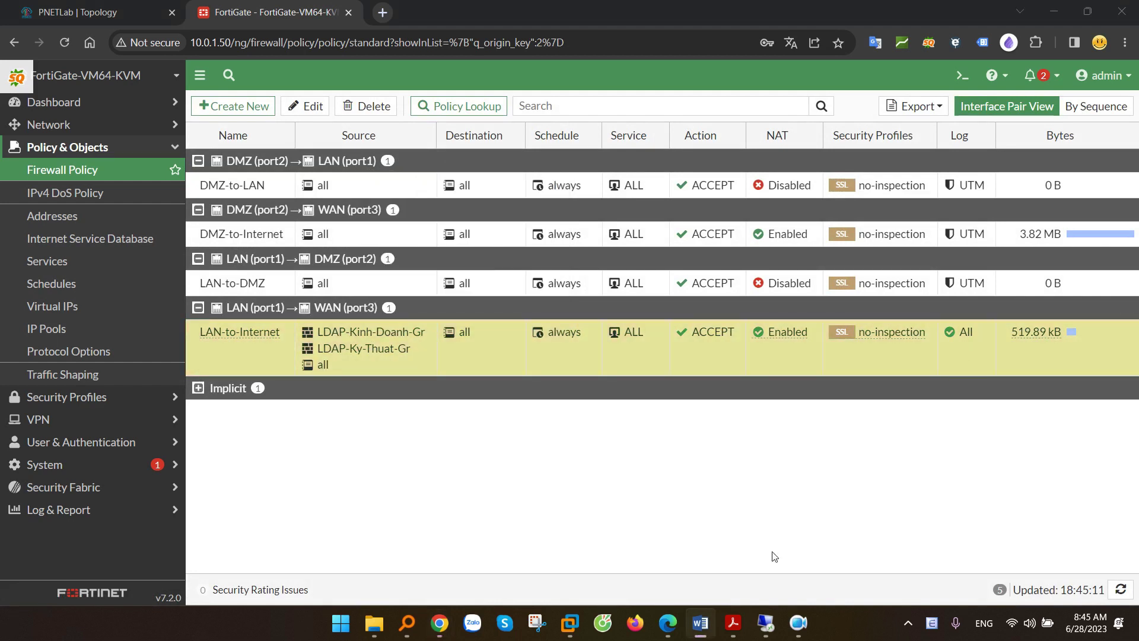
- Close Network and Sharing Center on the remote client and launch Firefox
mouse_move(765, 623)
left_click(839, 539)
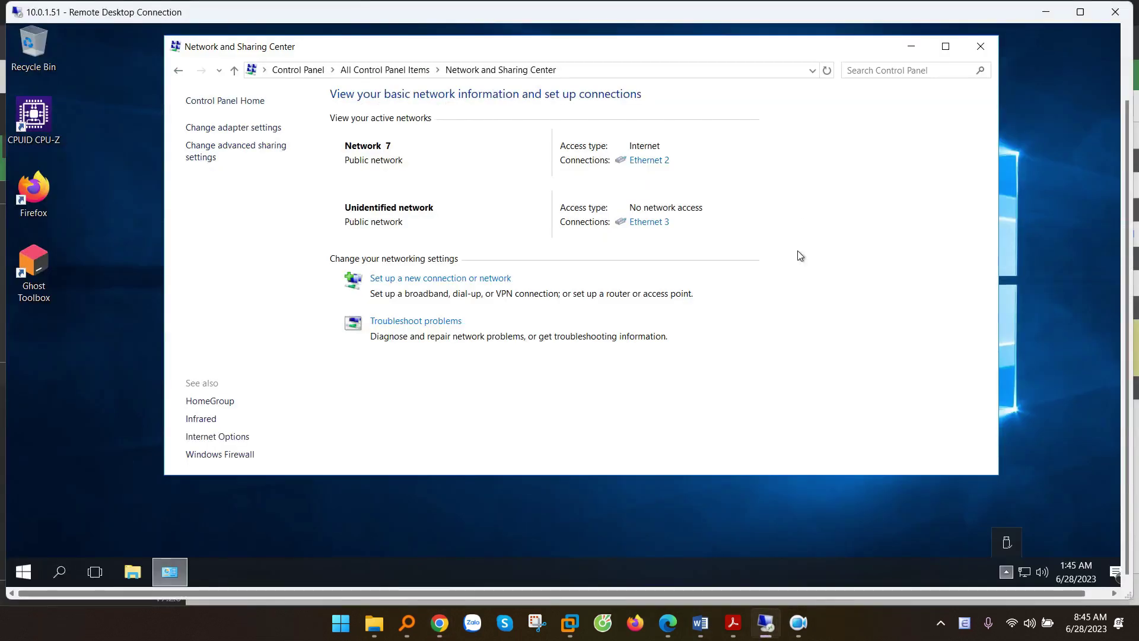
left_click(981, 47)
double_click(33, 190)
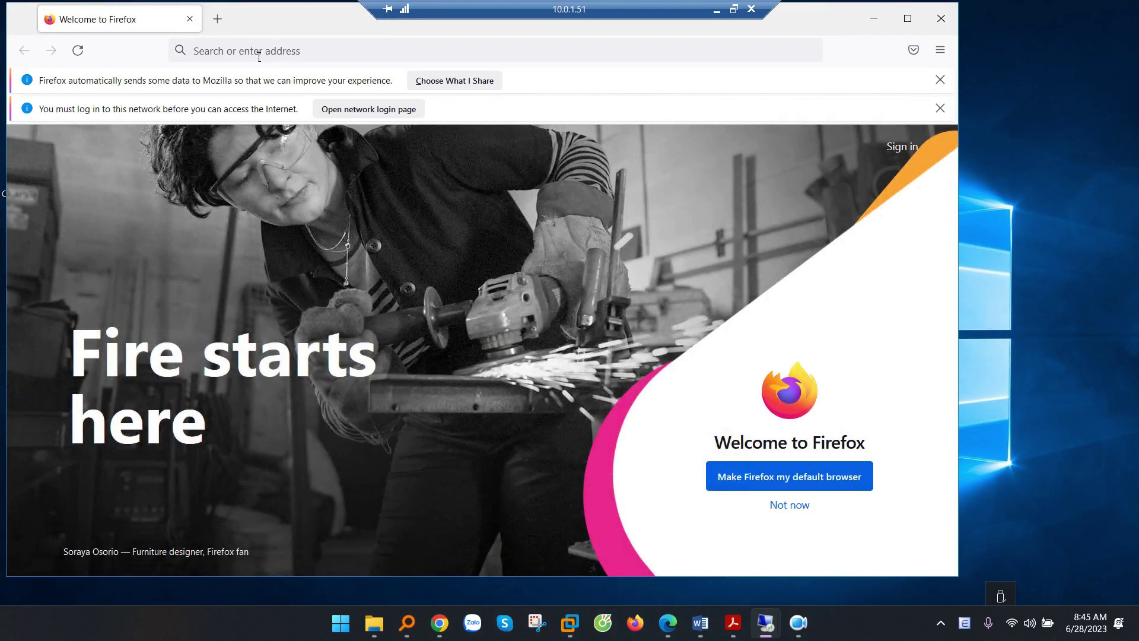
- Browse to cnttshop.vn, which redirects to the firewall's Authentication Required page
left_click(286, 56)
type("cnttshop.vn")
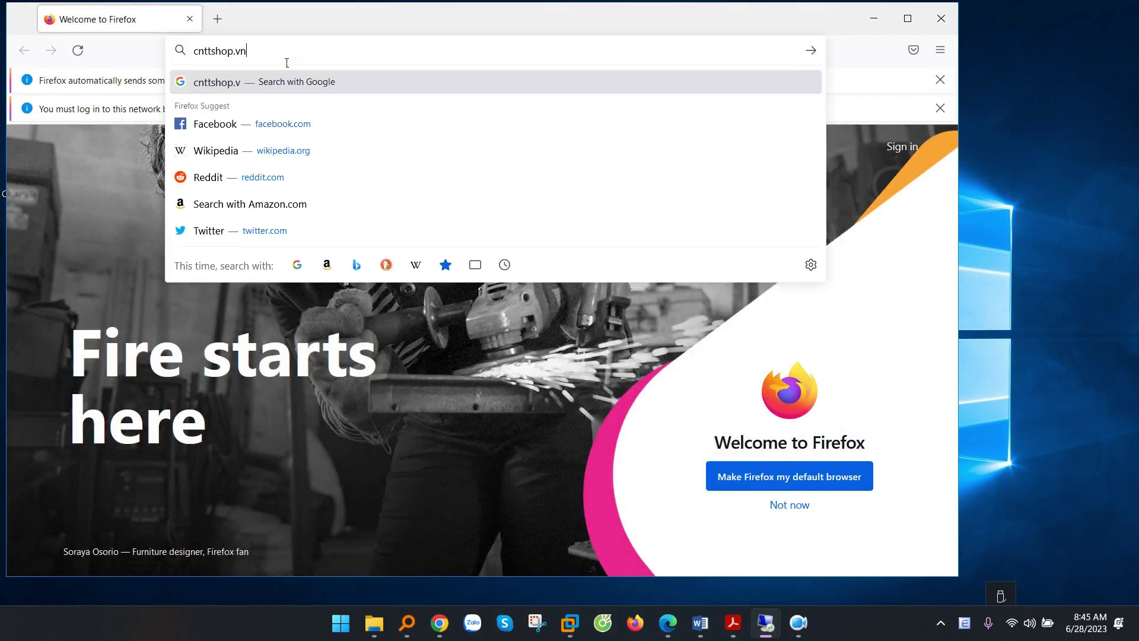
key("Return")
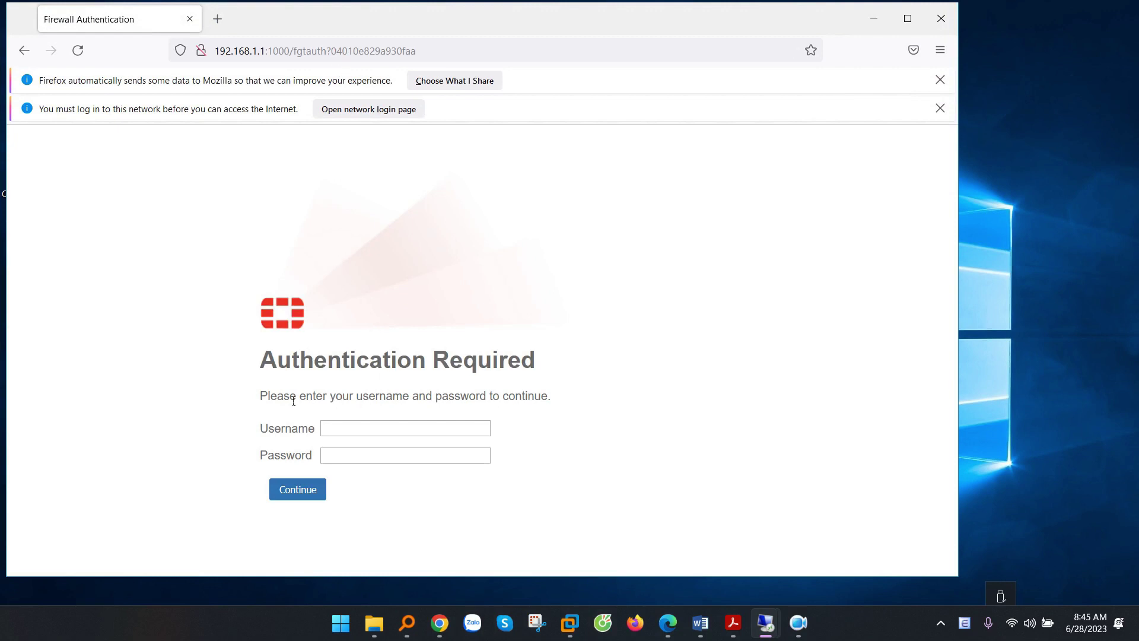
left_click_drag(271, 397, 544, 407)
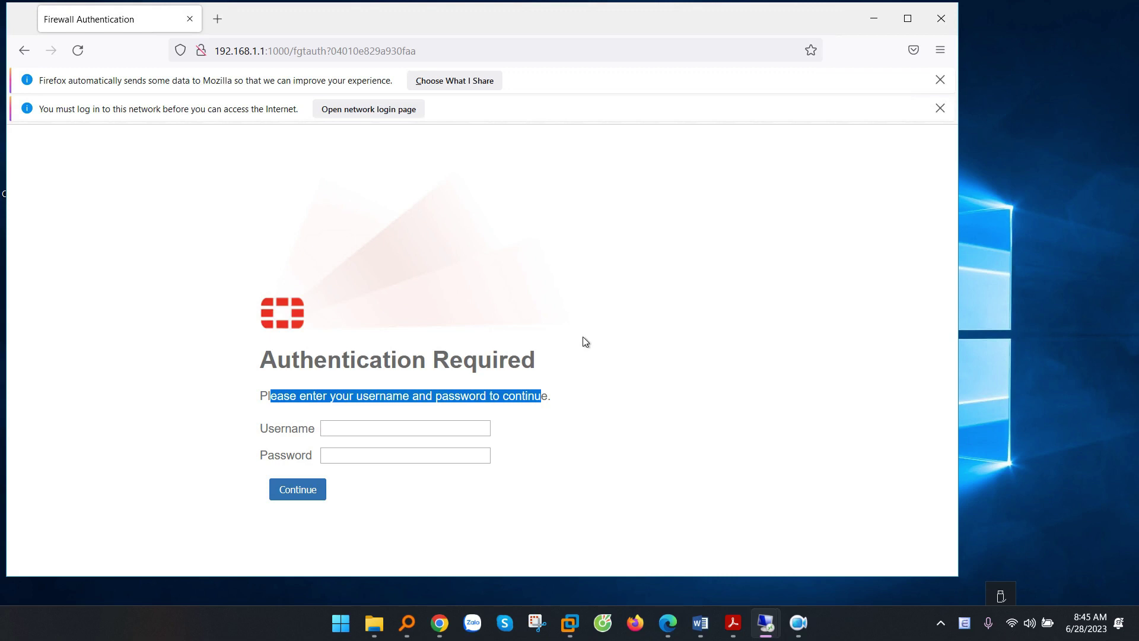
- Submit the firewall login as tech1 with its password, declining to save the login
left_click(342, 429)
type("tech1")
key("Tab")
type("•••")
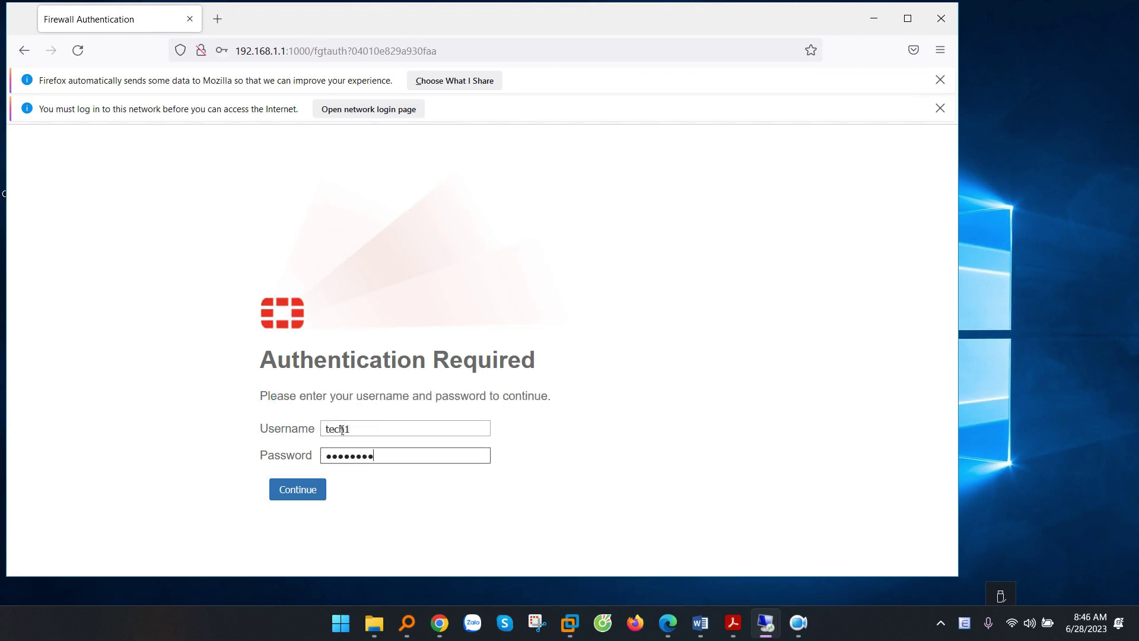
left_click(300, 490)
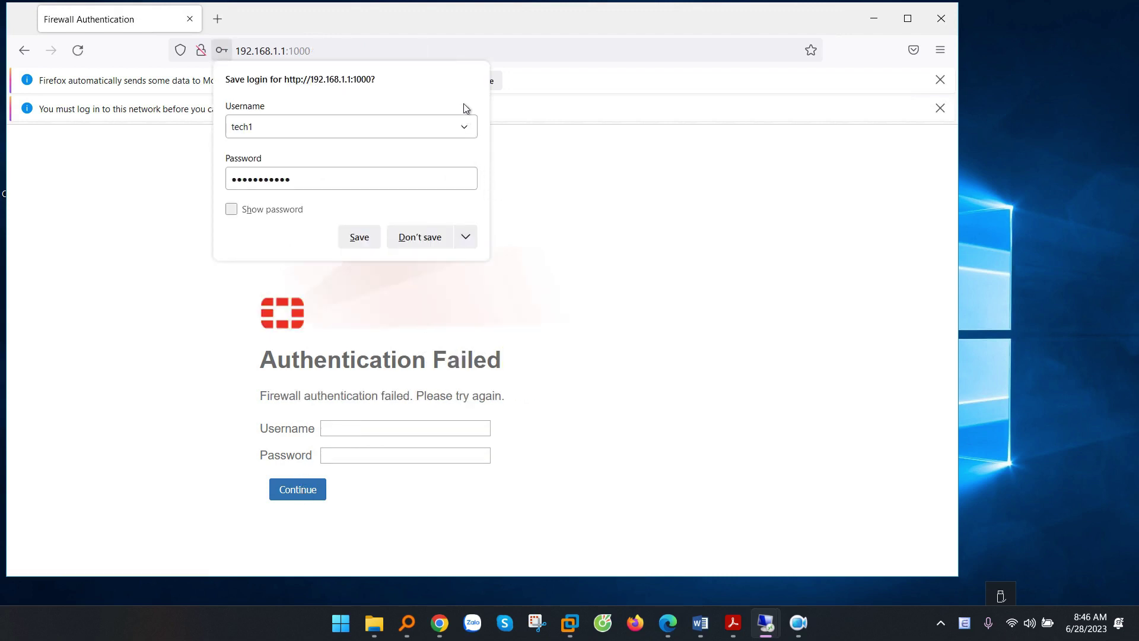
left_click(421, 237)
- Re-enter the corrected password, update the saved login, and dismiss both notification bars
type("•")
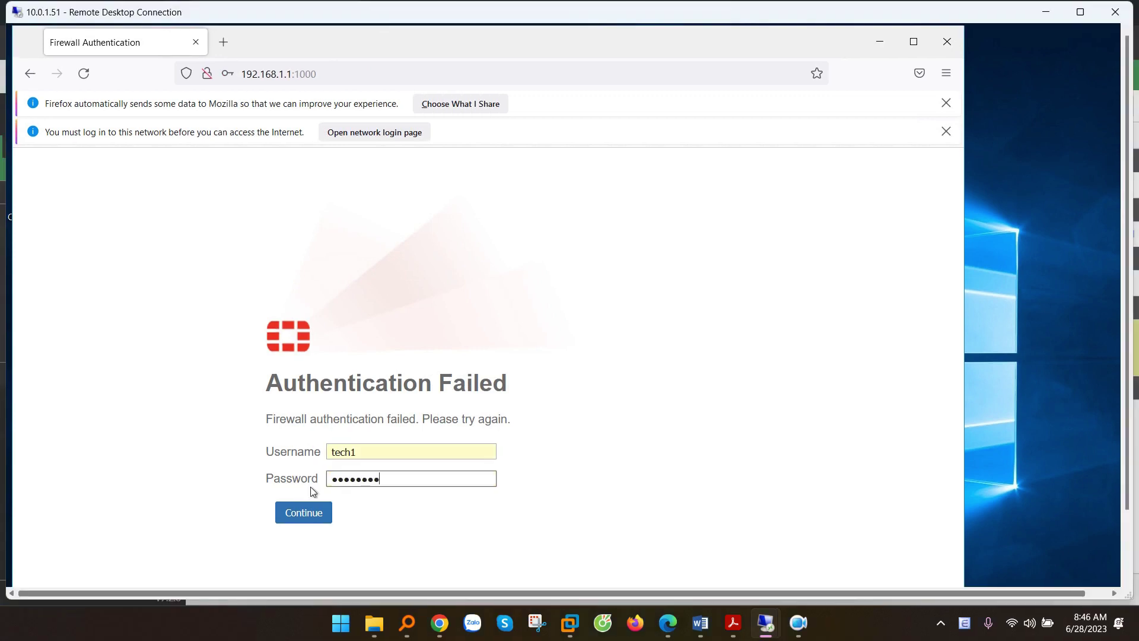
left_click(319, 513)
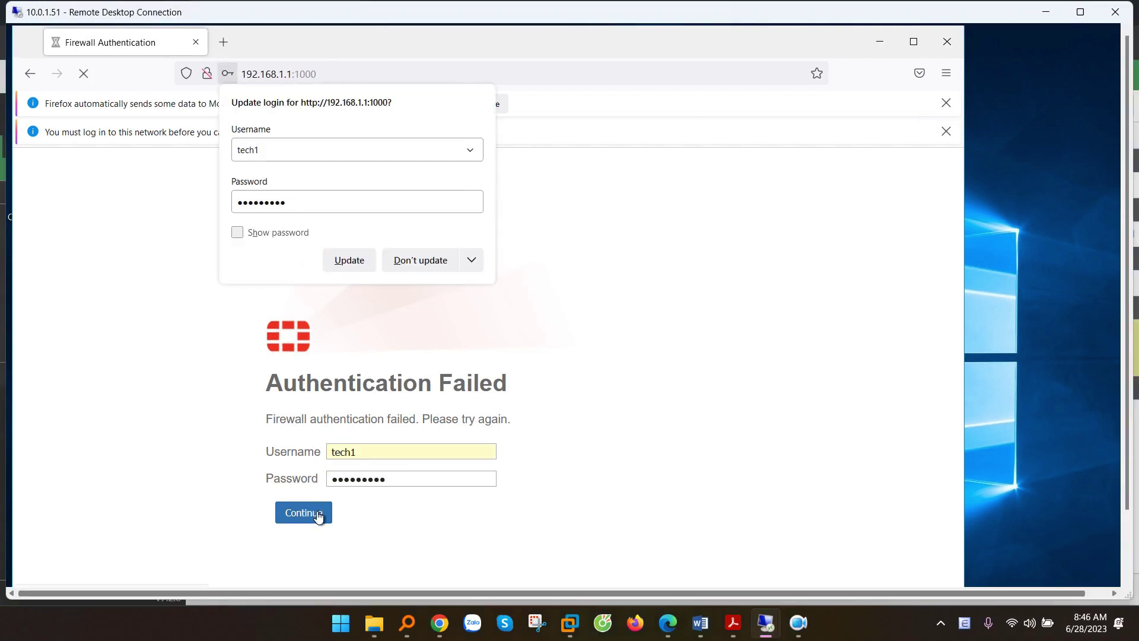
left_click(371, 257)
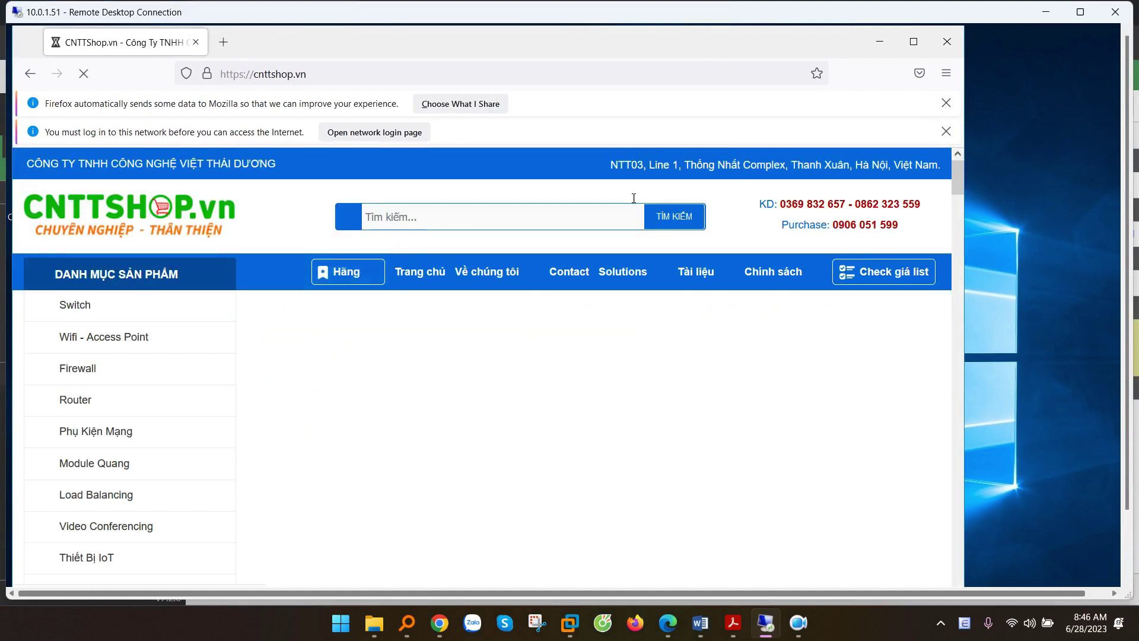
left_click(946, 131)
left_click(946, 102)
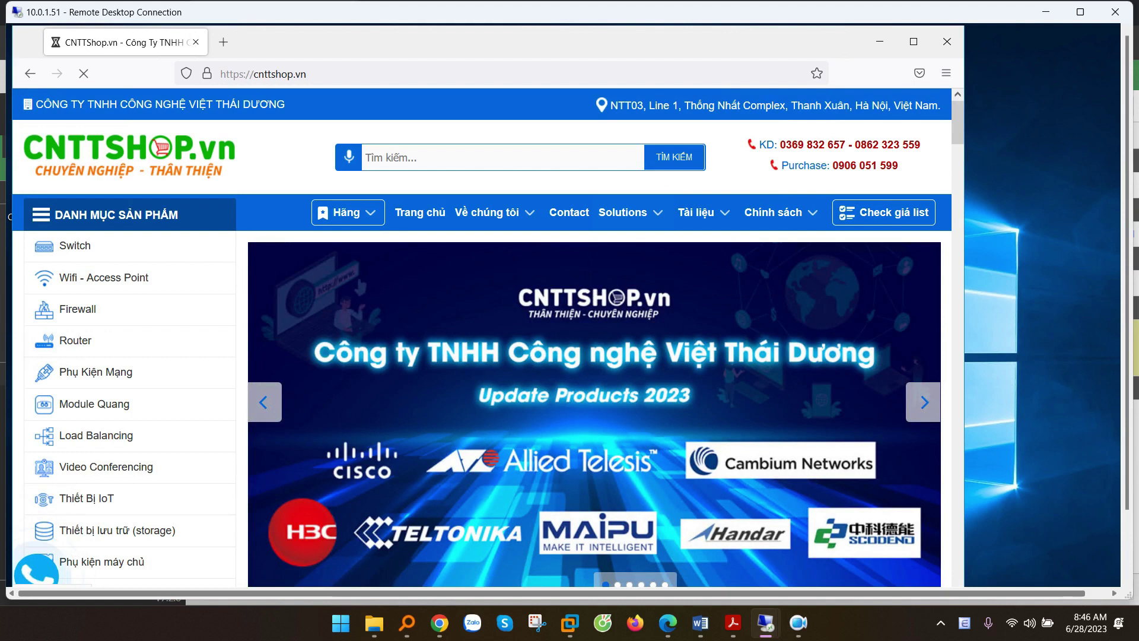
key("alt+Tab")
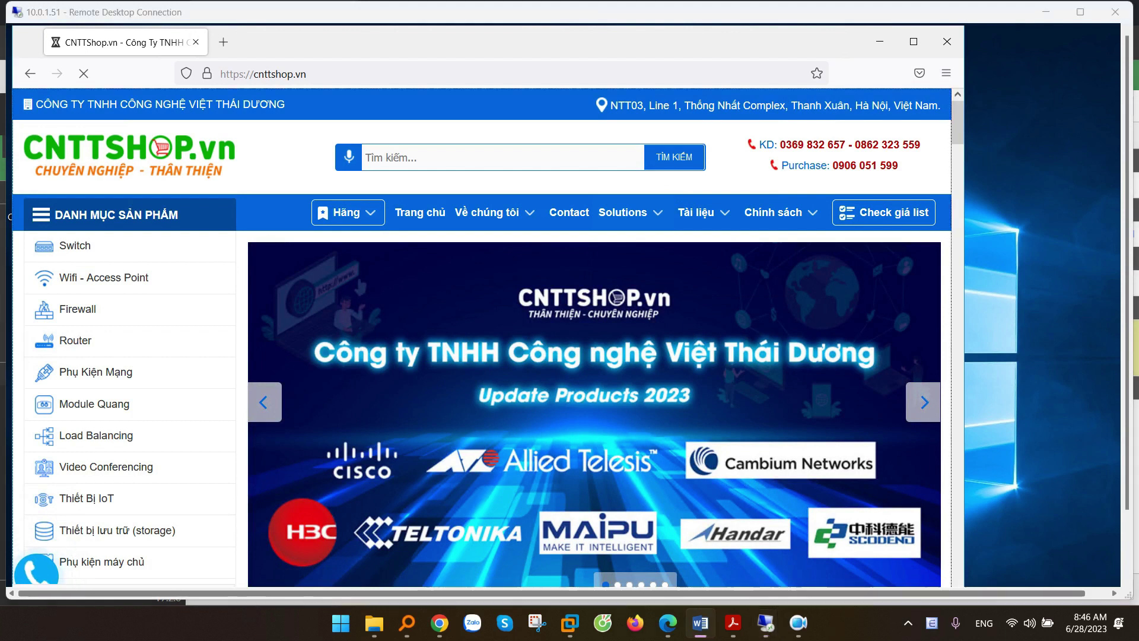